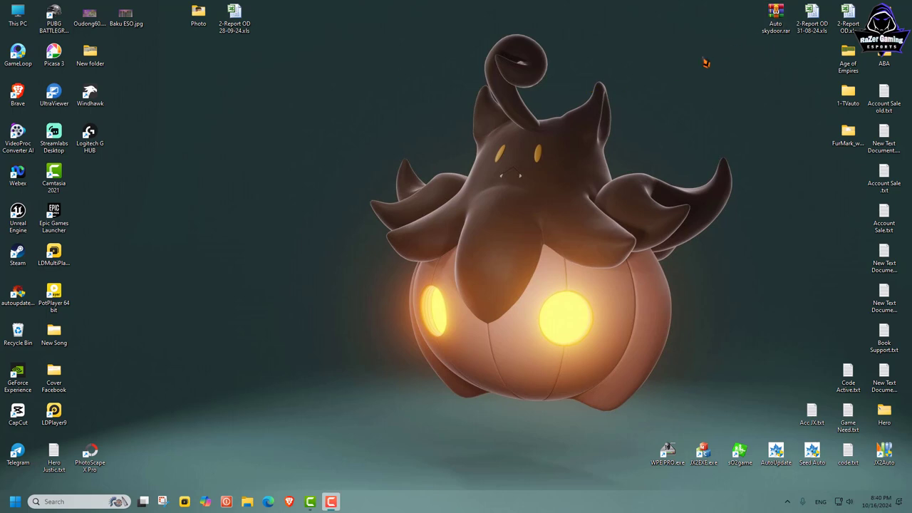
Move the Auto skydoor.rar archive to an empty spot on the desktop
left_click_drag(776, 18, 527, 139)
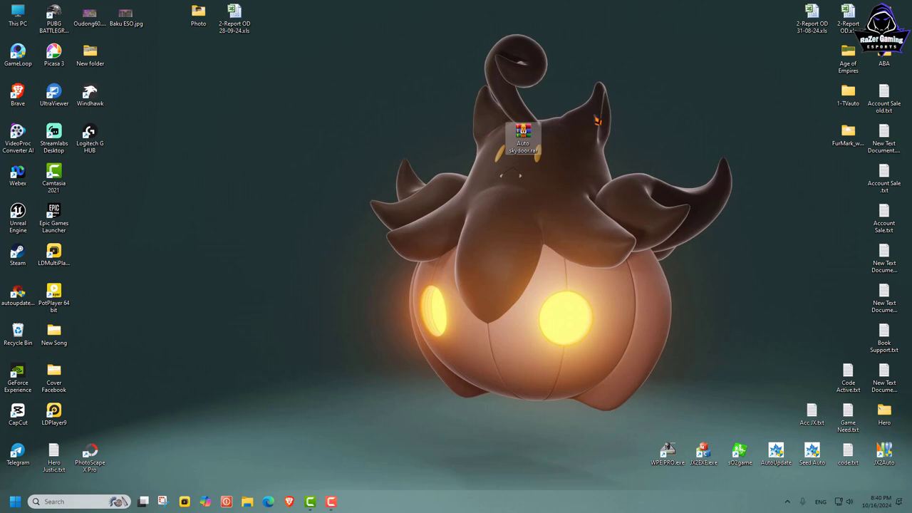
left_click_drag(512, 142, 296, 139)
left_click_drag(321, 151, 745, 67)
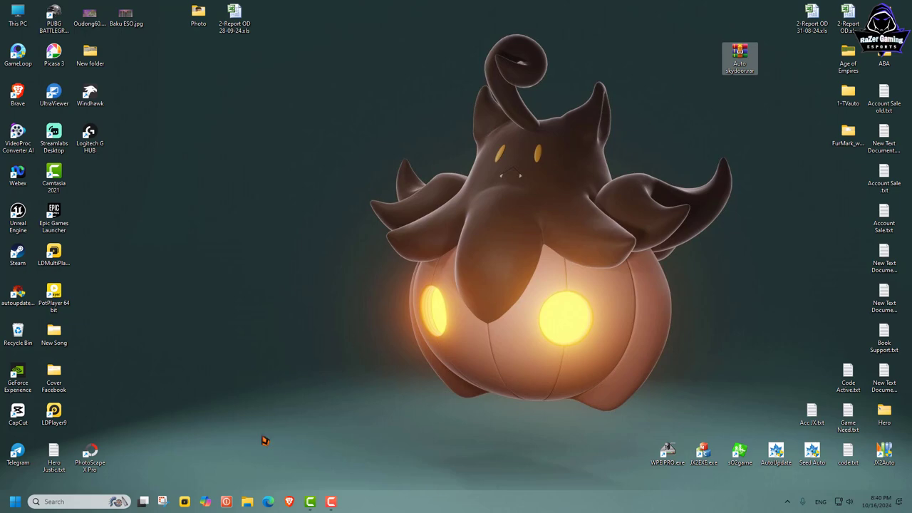
Switch to the Brave browser, open the JX2-Saby-Oudong Facebook group and look through its discussion posts
left_click(288, 501)
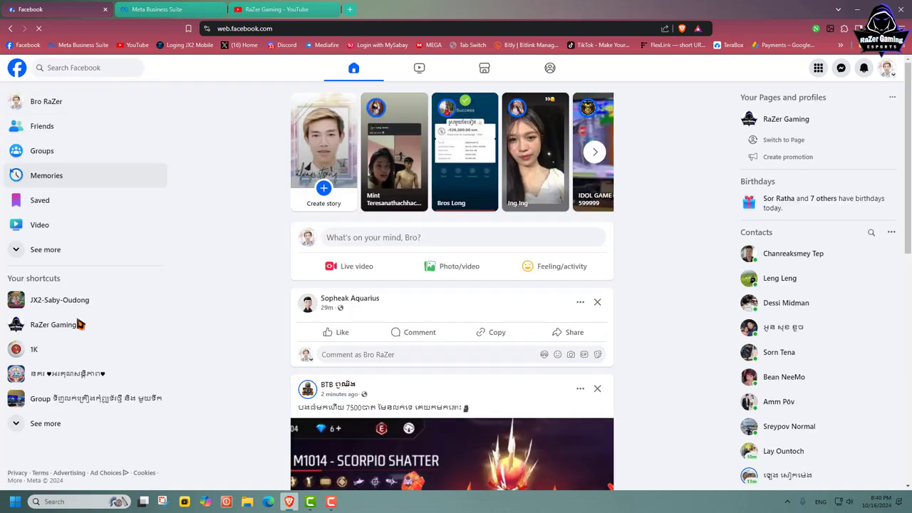
left_click(48, 304)
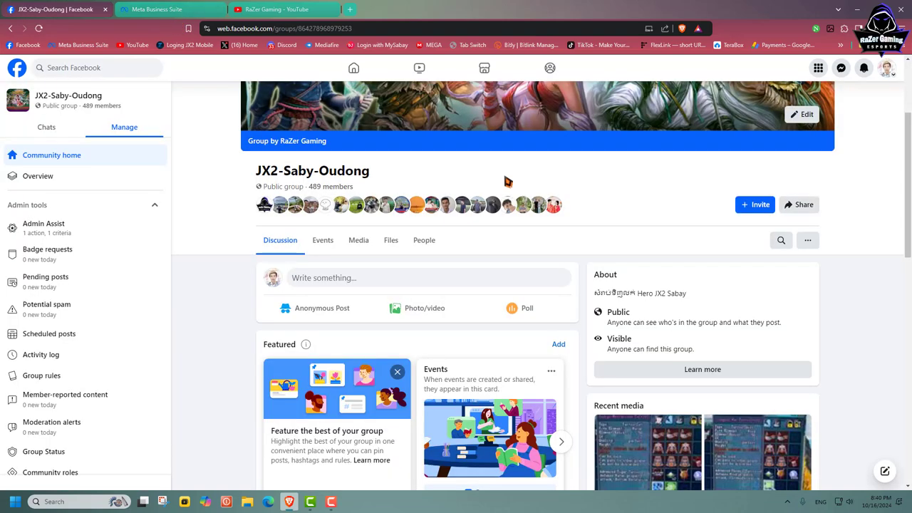
scroll(432, 250, "up", 3)
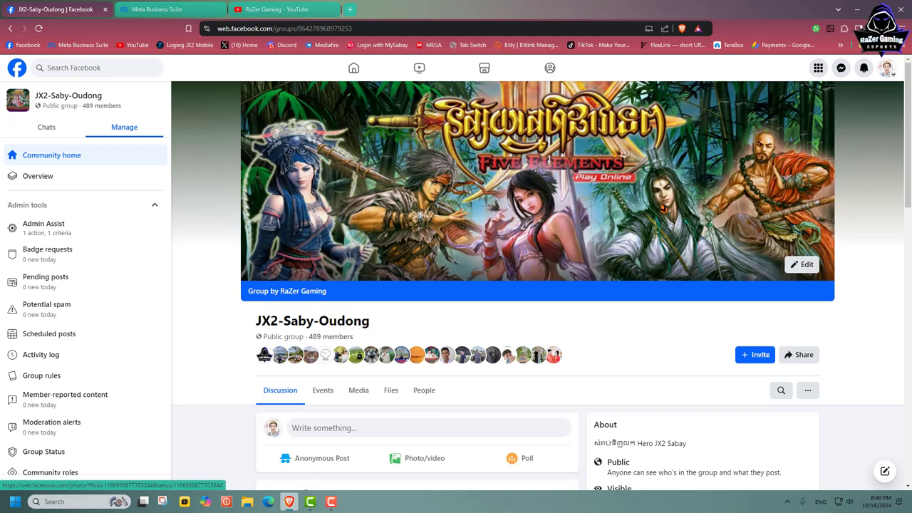
scroll(470, 241, "down", 5)
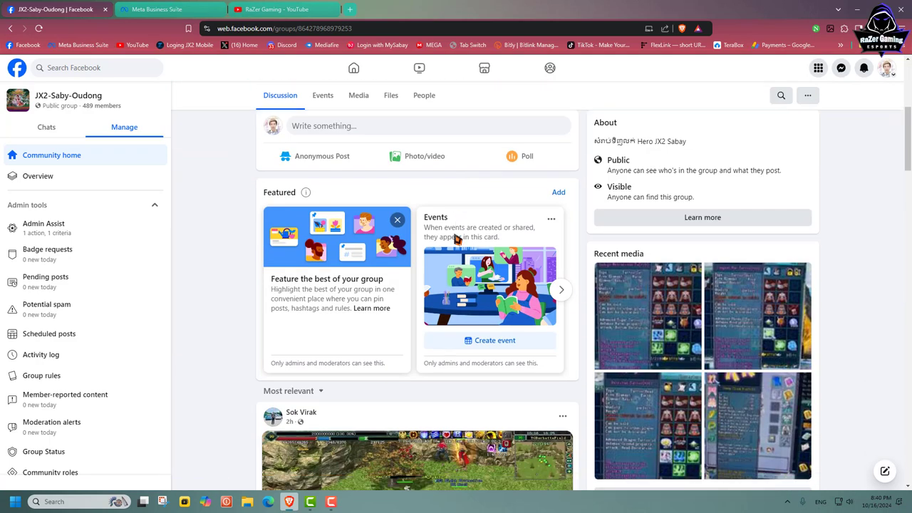
scroll(449, 242, "down", 4)
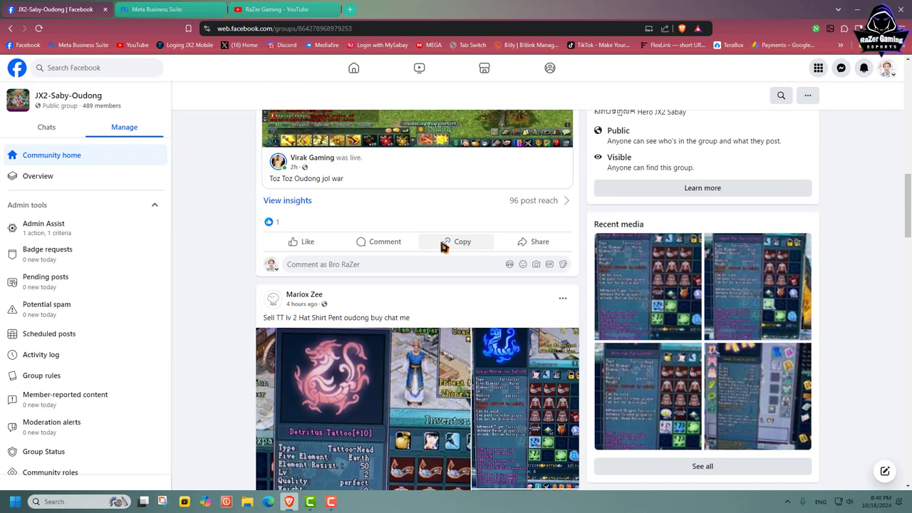
scroll(446, 246, "down", 3)
scroll(436, 252, "down", 4)
scroll(436, 253, "up", 4)
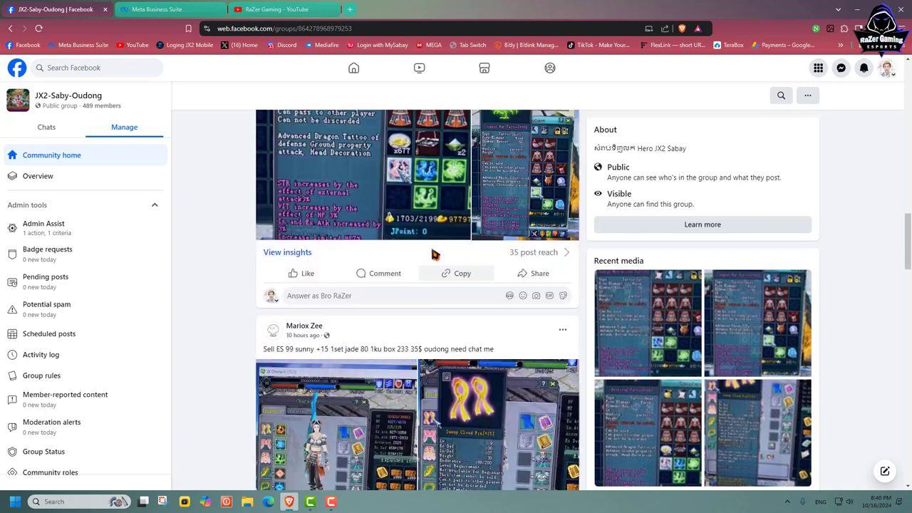
scroll(376, 262, "up", 12)
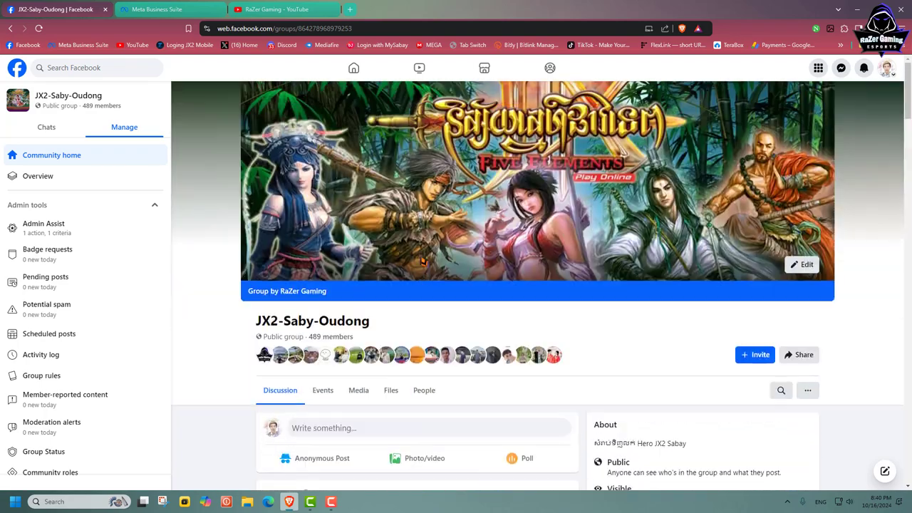
Upload Auto skydoor.rar from the Desktop to the group's Files section, attaching it to a new post
scroll(376, 262, "down", 3)
left_click(389, 203)
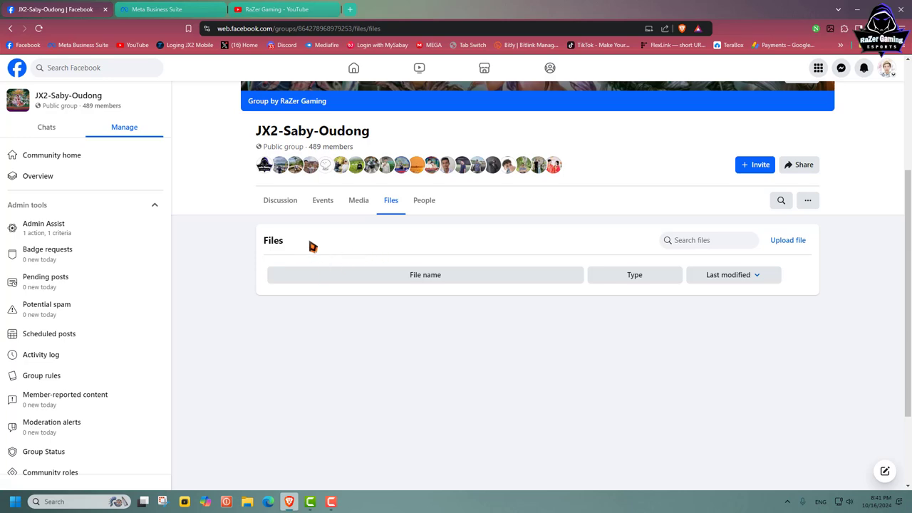
left_click(785, 240)
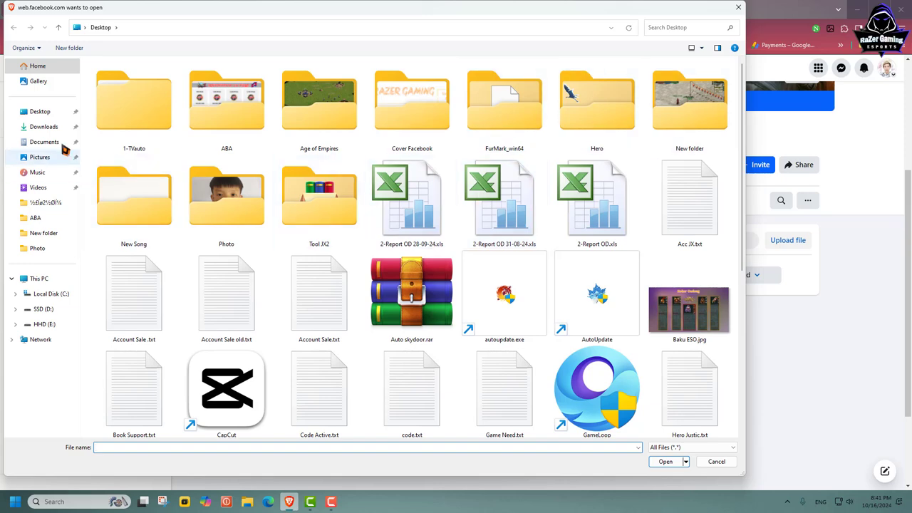
left_click(44, 112)
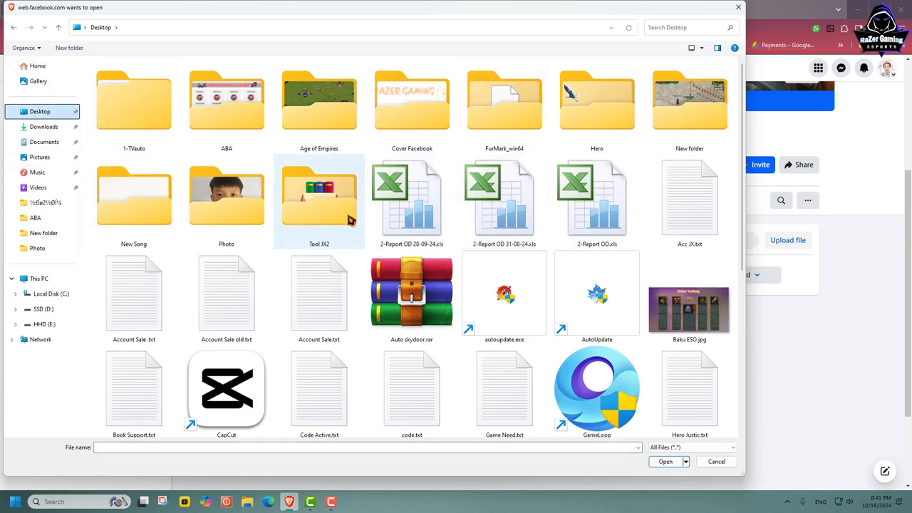
scroll(349, 221, "down", 5)
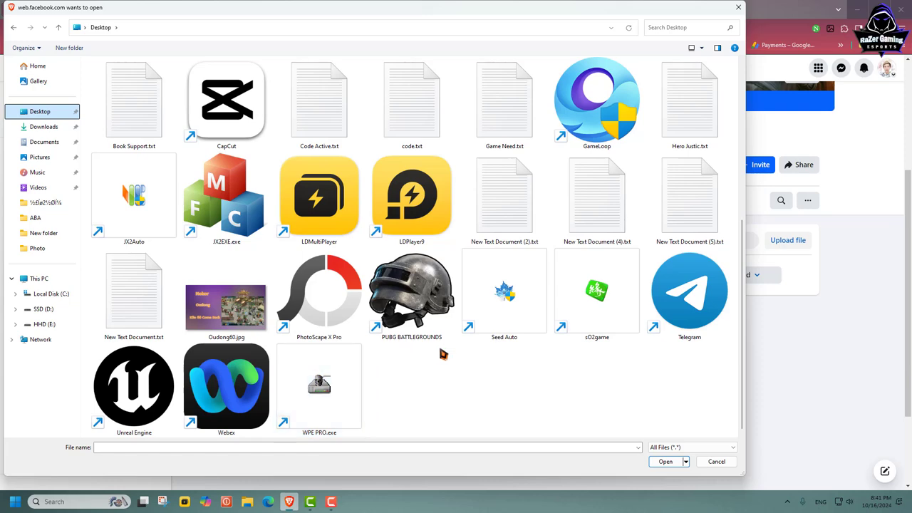
scroll(502, 352, "up", 3)
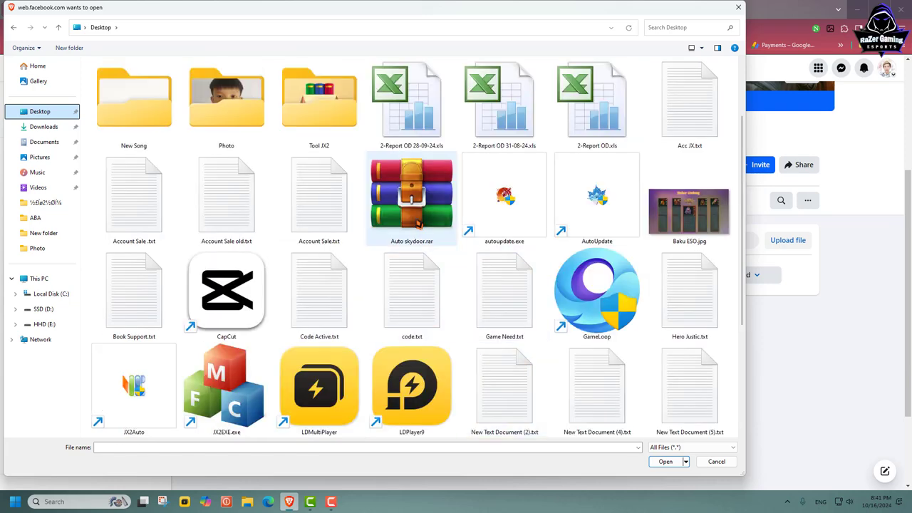
left_click(419, 224)
left_click(668, 460)
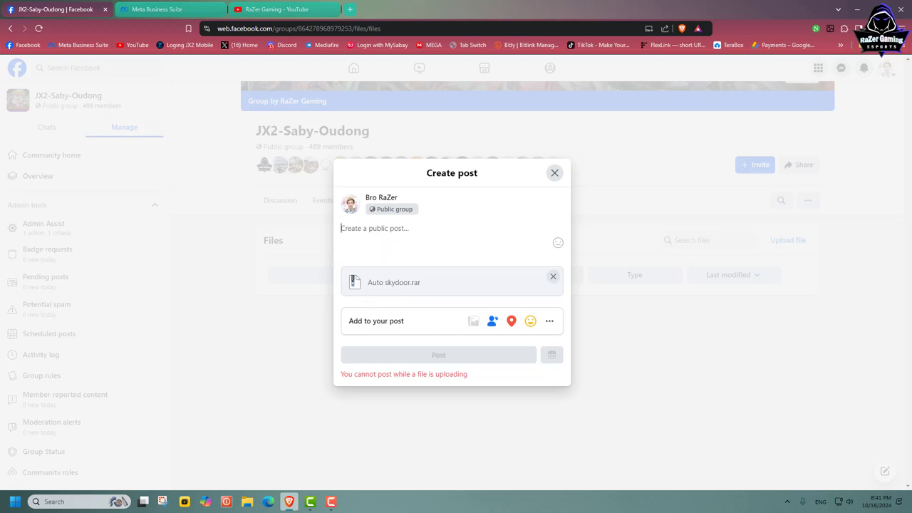
Extract Auto skydoor.rar on the desktop into its own Auto skydoor folder and place that folder below the archive
left_click(857, 9)
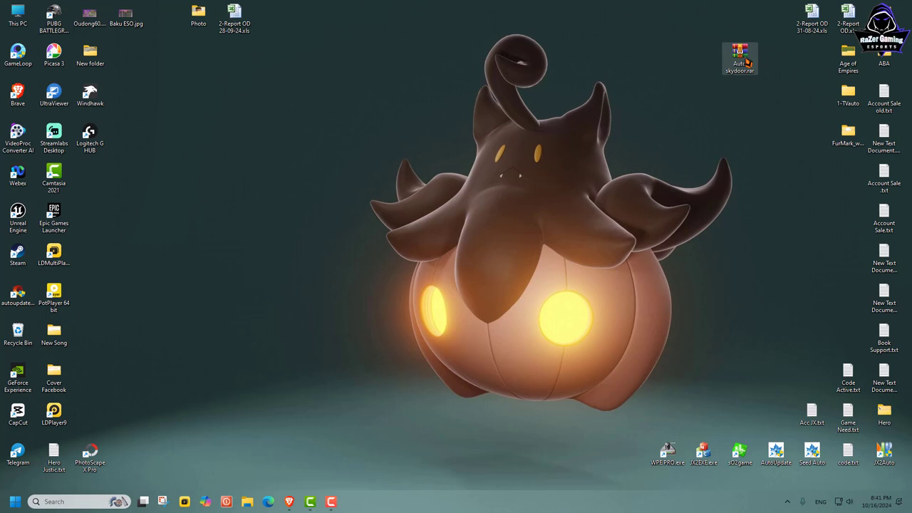
left_click_drag(734, 63, 741, 24)
right_click(740, 19)
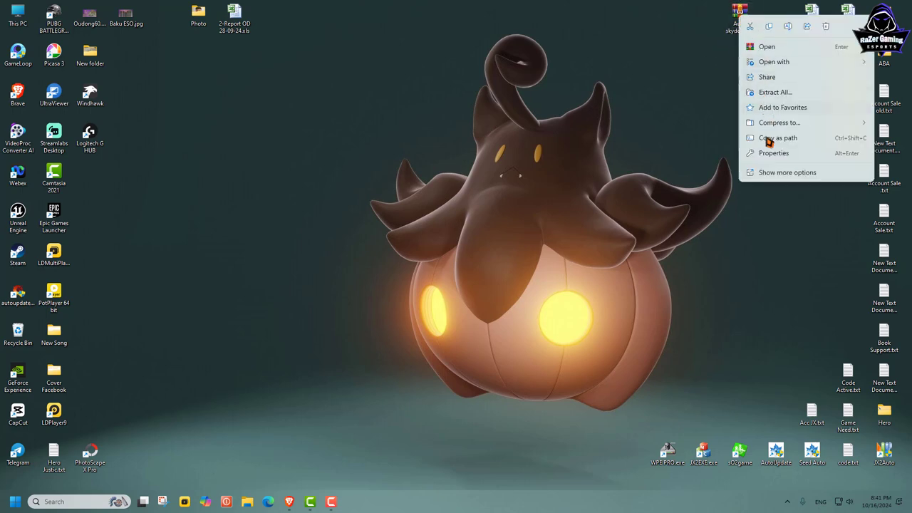
left_click(776, 173)
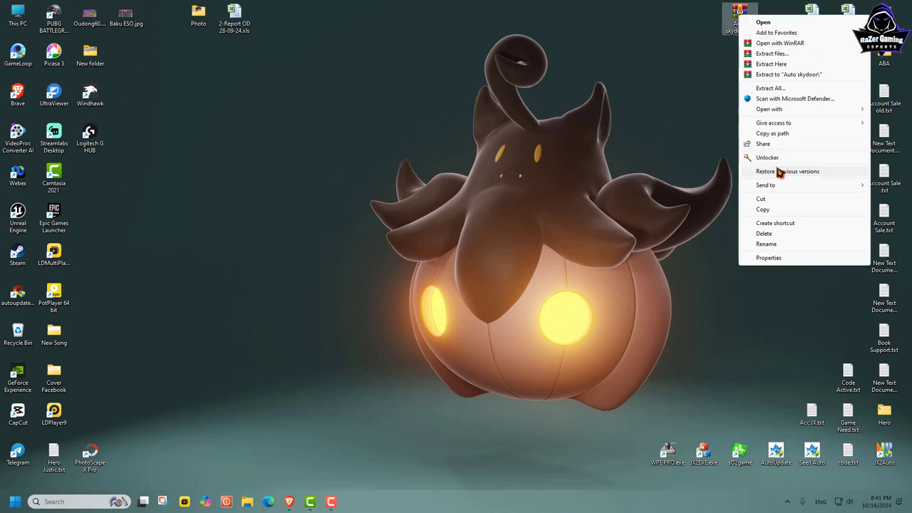
left_click(788, 76)
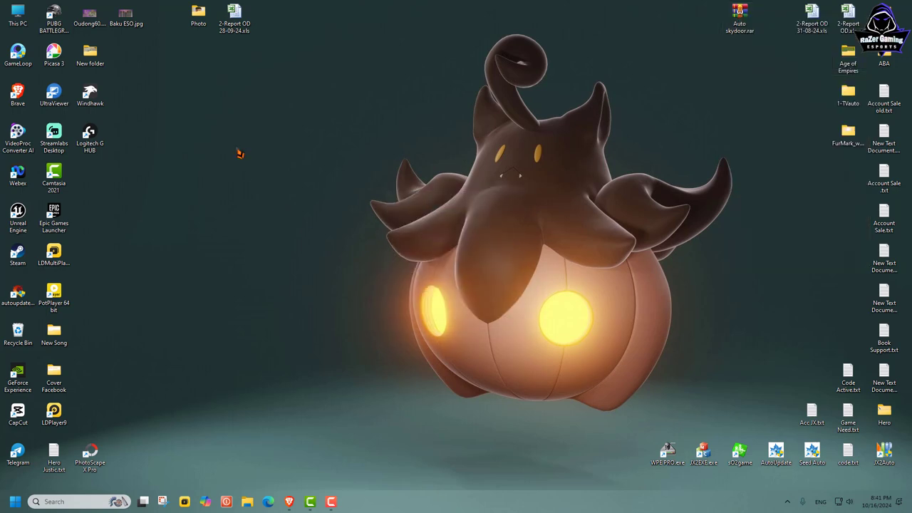
left_click_drag(100, 181, 748, 66)
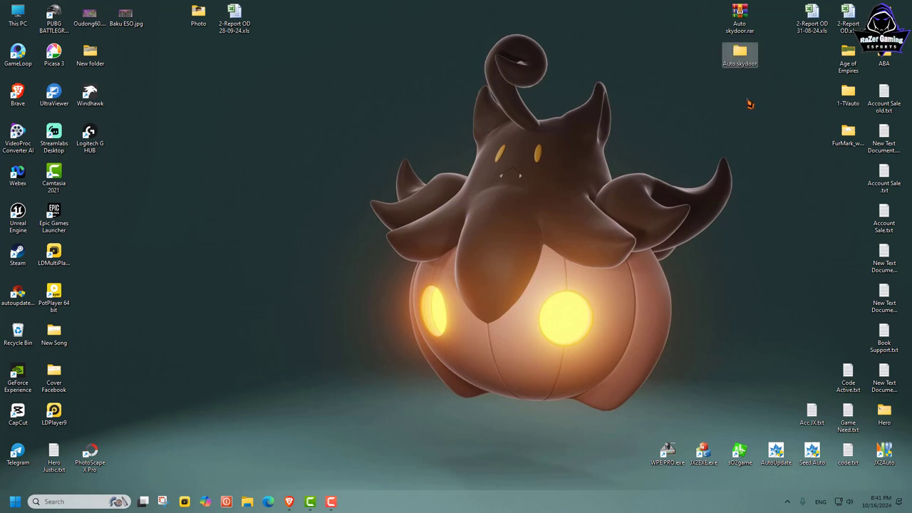
Open the nested Auto skydoor folder and run JX2Auto.exe as administrator
double_click(745, 62)
left_click_drag(425, 187, 700, 122)
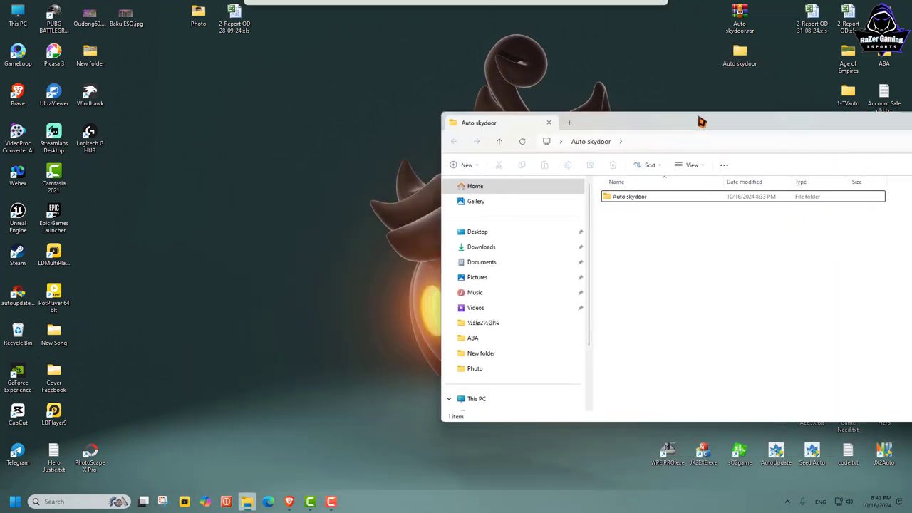
left_click(629, 199)
double_click(629, 199)
left_click(619, 251)
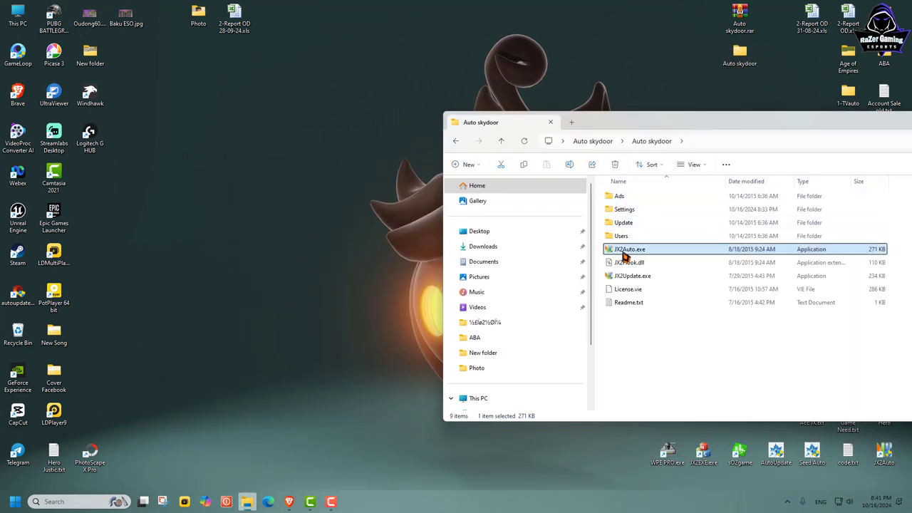
right_click(622, 255)
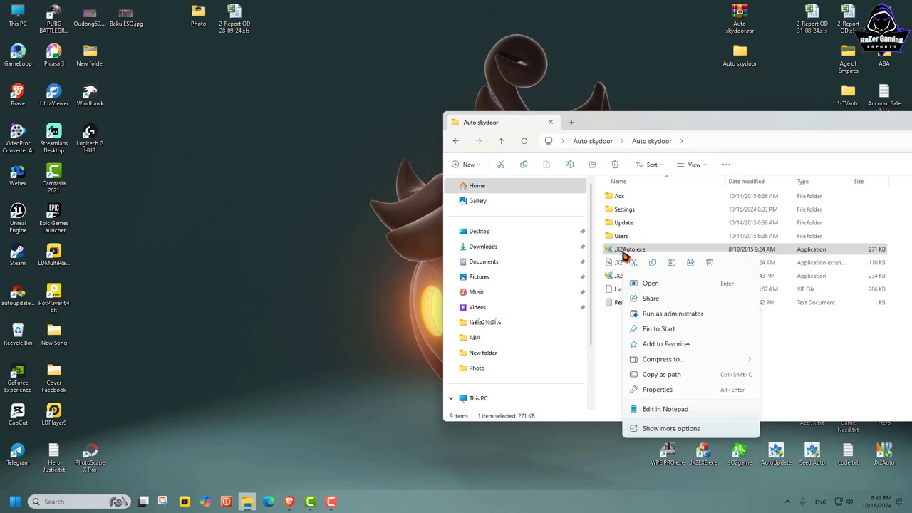
left_click(658, 321)
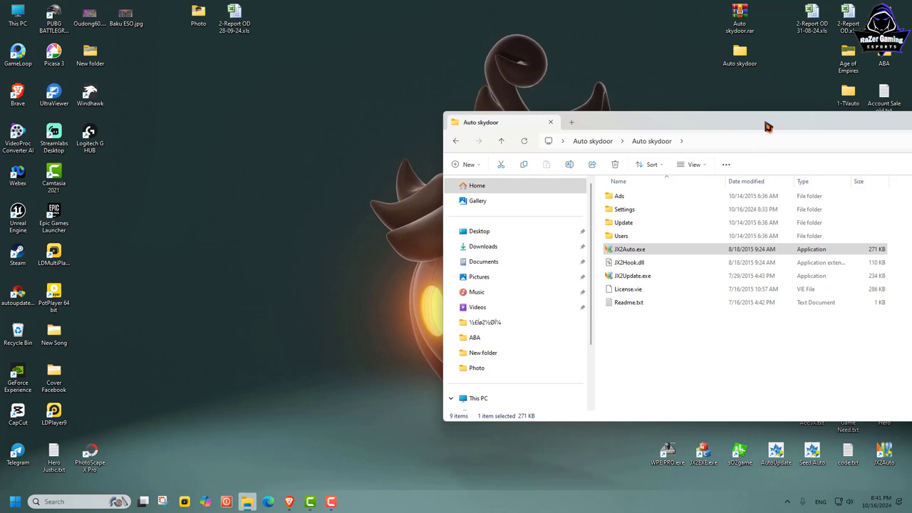
left_click_drag(768, 126, 292, 282)
left_click(559, 275)
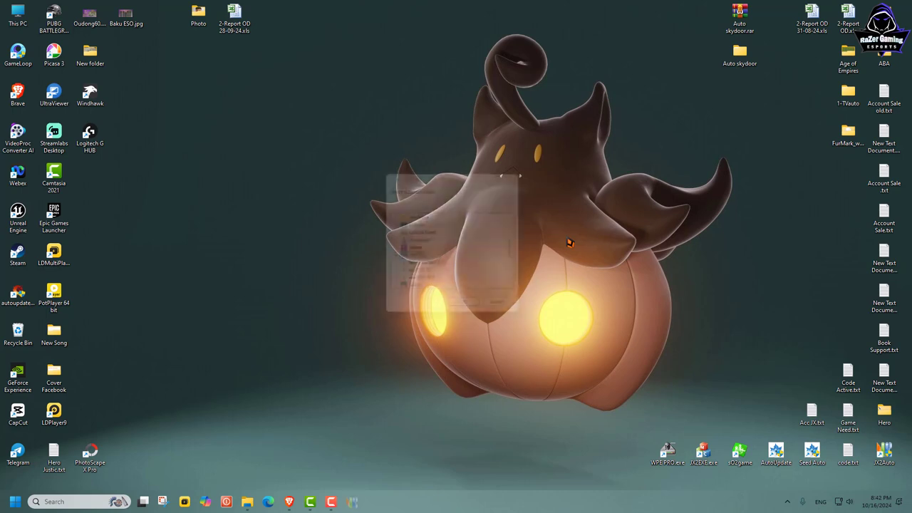
Select D:\4-Game\Sabay-JX2\Sabay-JX2 as the jx2online folder and move the Auto JXOnlineII window clear of the desktop's centre
left_click_drag(464, 175, 489, 103)
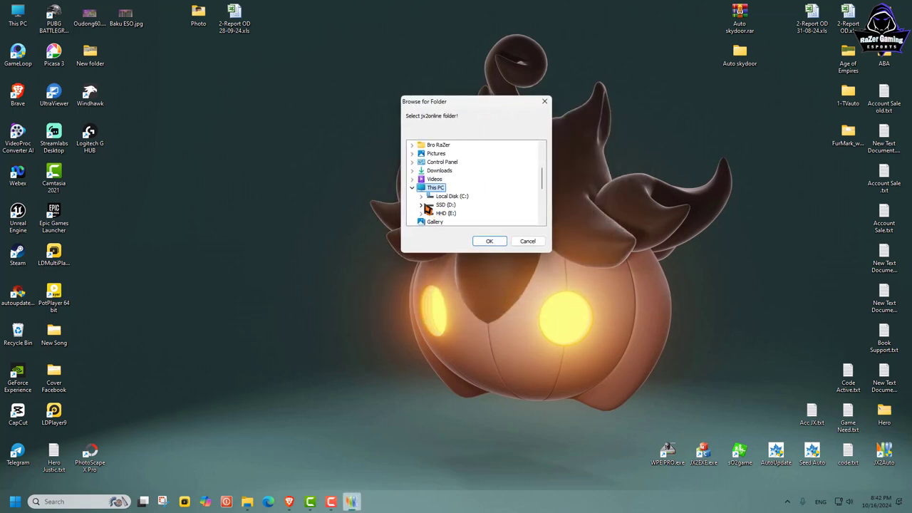
left_click(421, 205)
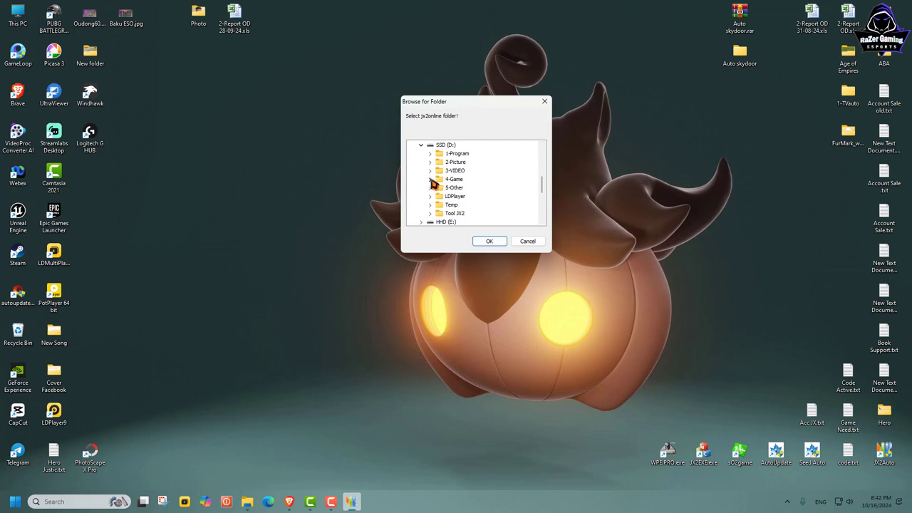
left_click(430, 179)
left_click(438, 206)
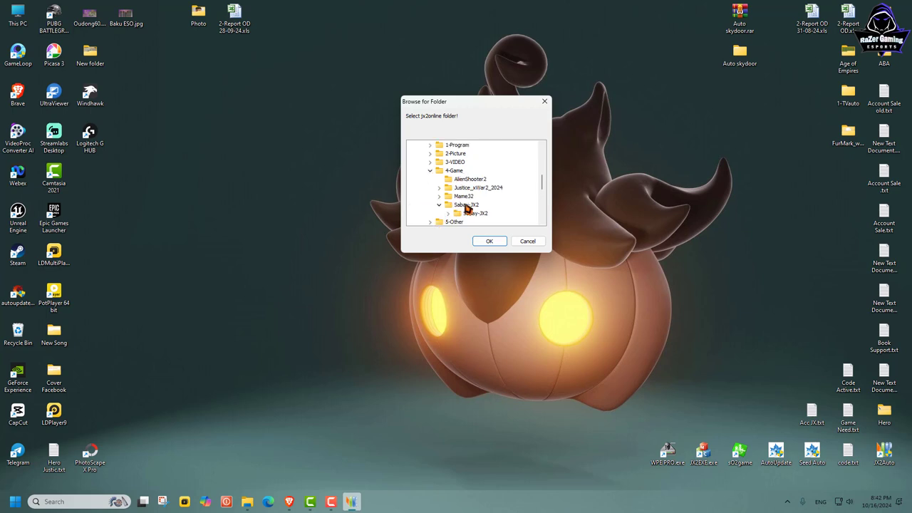
left_click(473, 214)
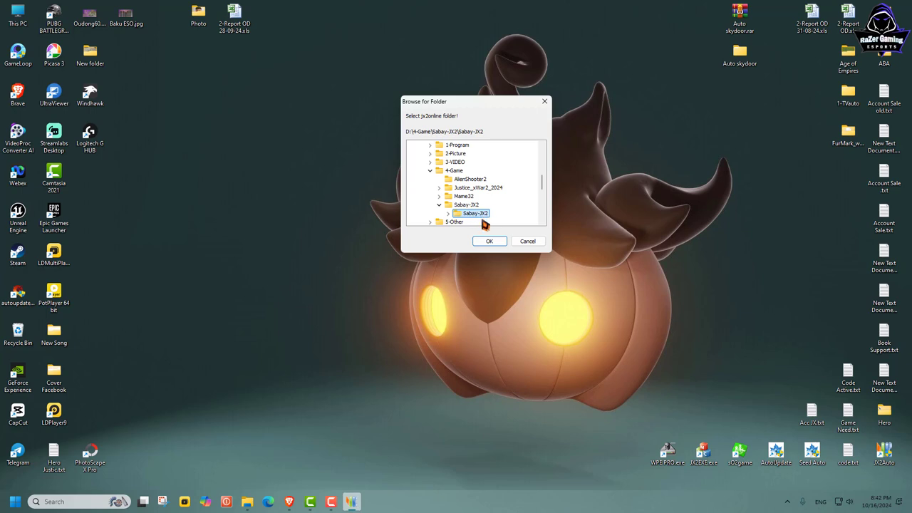
left_click(481, 243)
left_click_drag(459, 111, 654, 99)
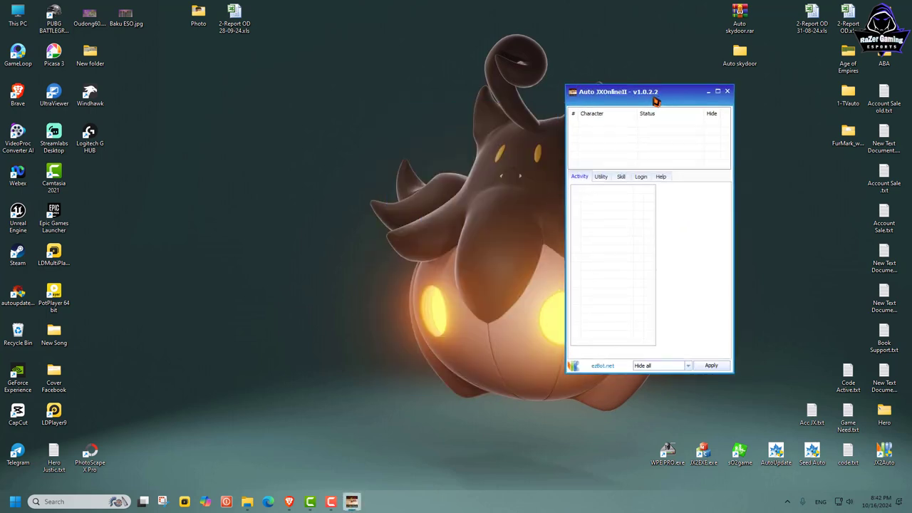
Start the game from the sO2game desktop shortcut and select the Warlords server on its login screen
right_click(745, 461)
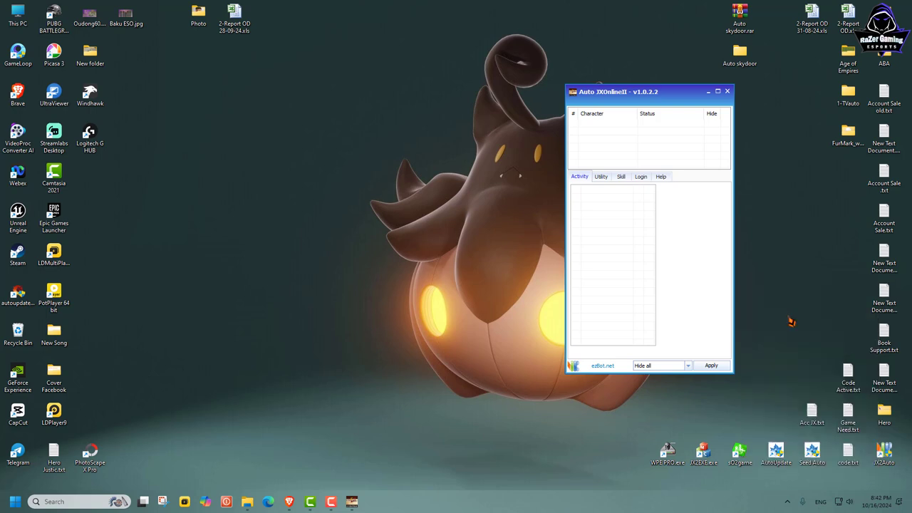
left_click(789, 317)
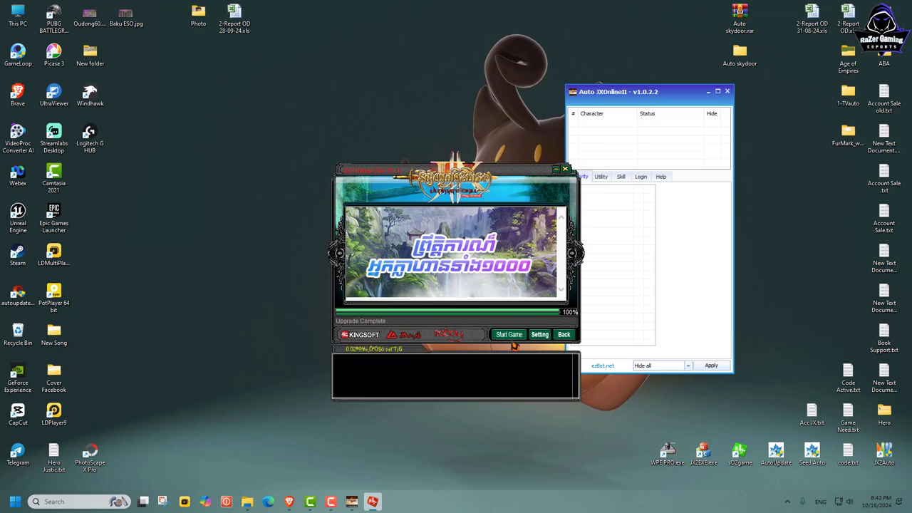
left_click(510, 336)
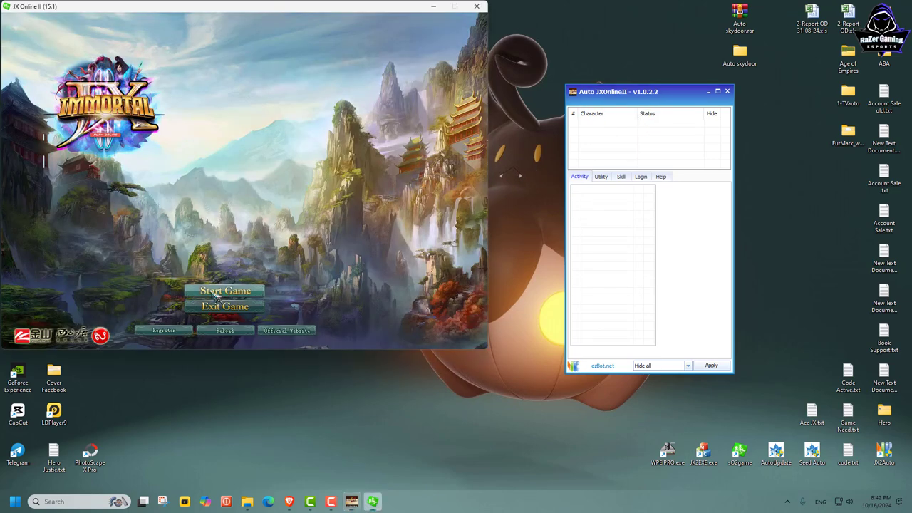
left_click(217, 293)
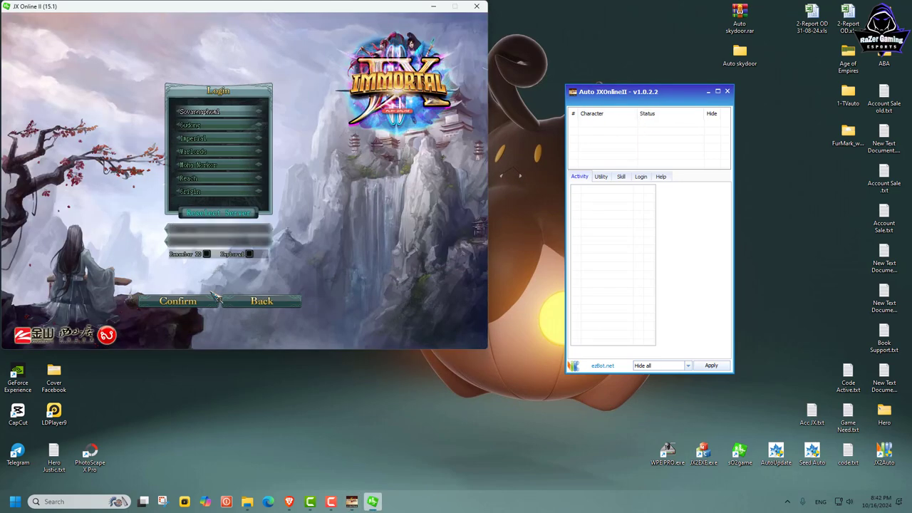
left_click(214, 152)
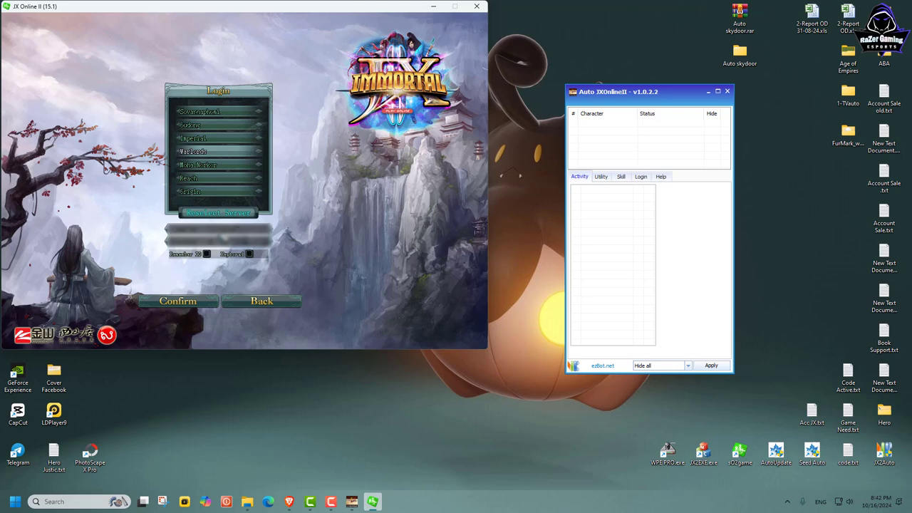
Log in with the entered account, enter the game as Snow_Idoll and close the Daily guide
key("Return")
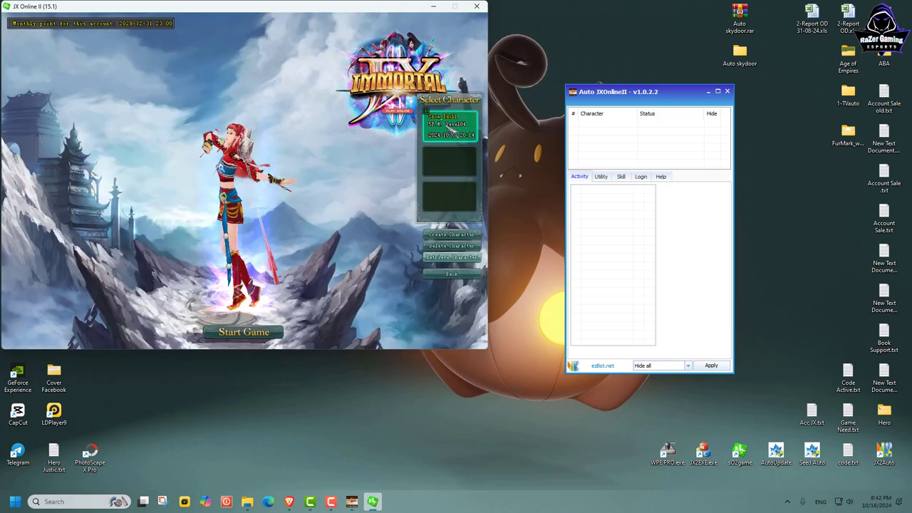
double_click(443, 132)
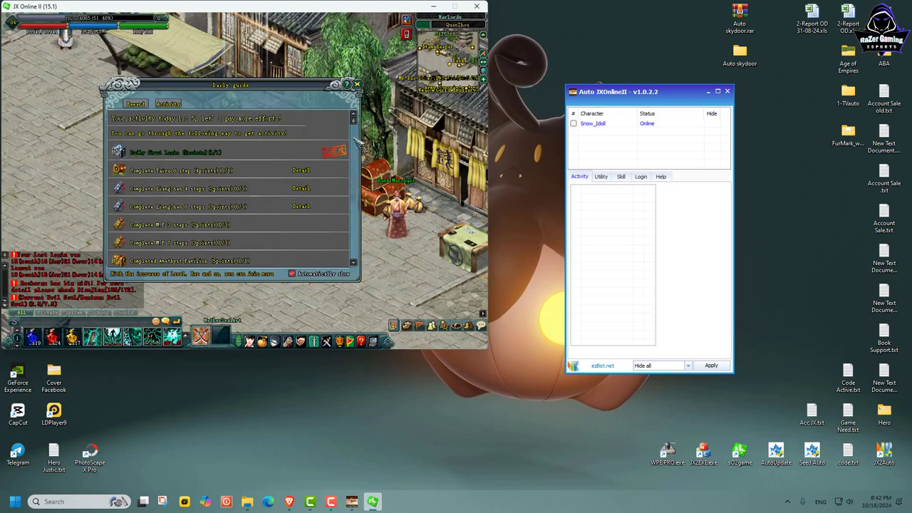
left_click(356, 84)
In Snow_Idoll's login settings, enable saving game account information on this PC and choose Warlords as the server
left_click(657, 125)
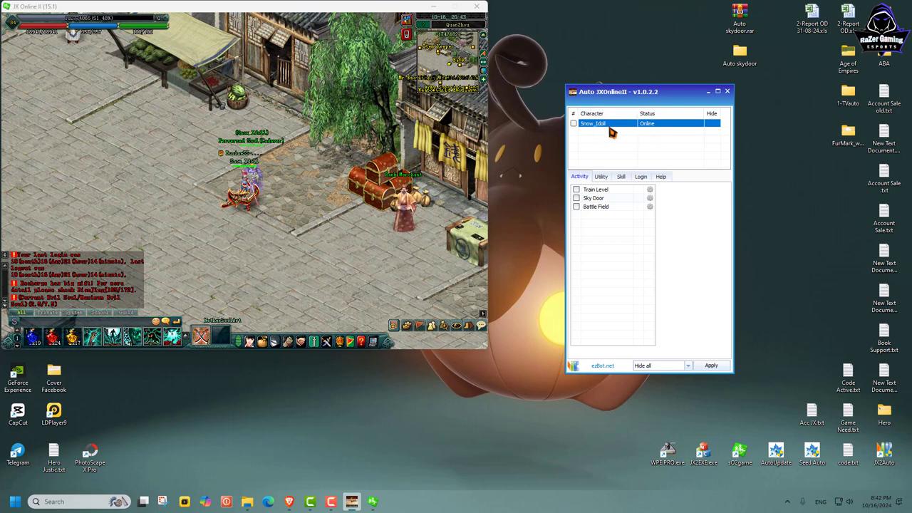
left_click(644, 181)
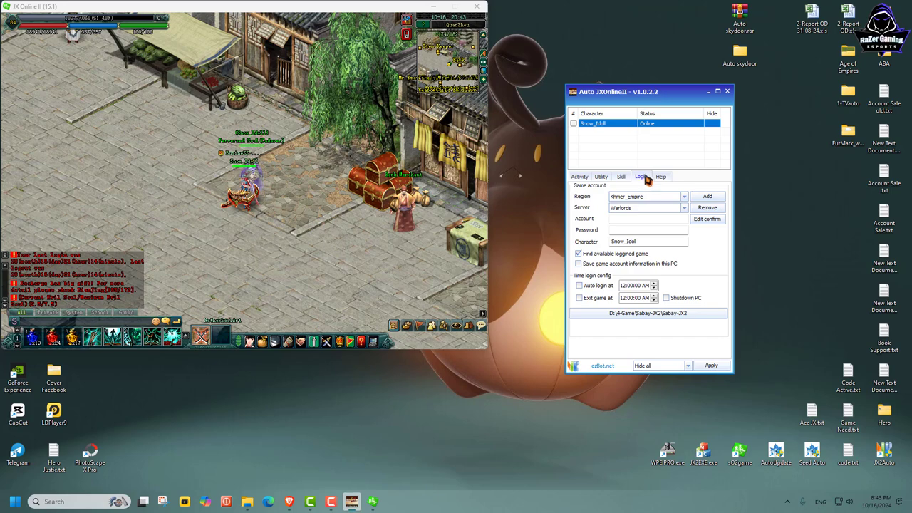
left_click(578, 263)
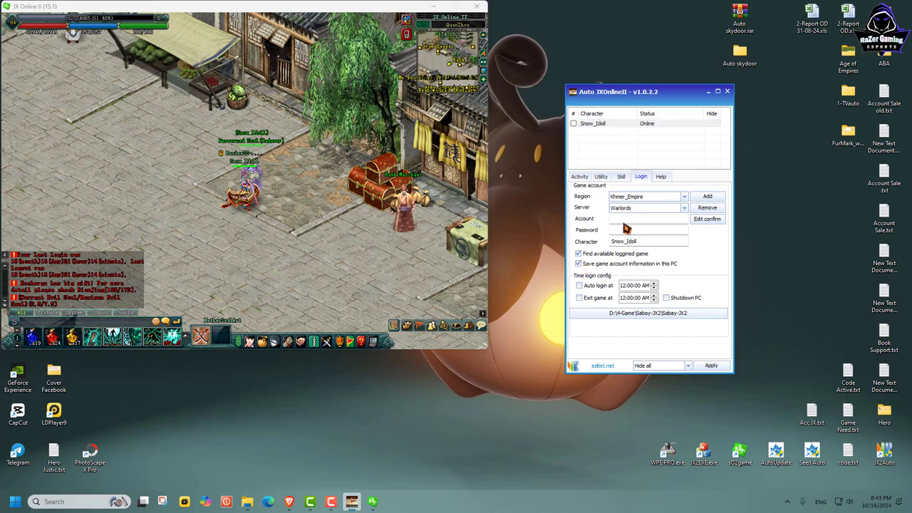
left_click(683, 208)
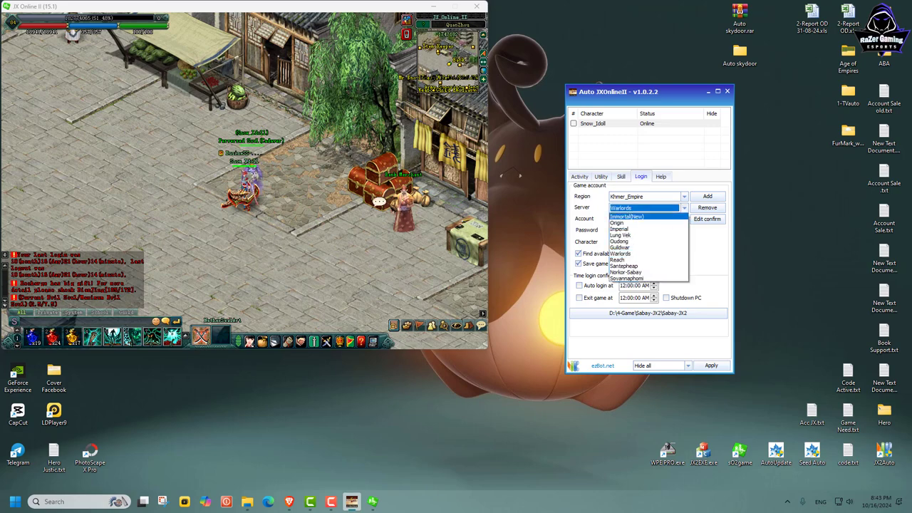
left_click(619, 254)
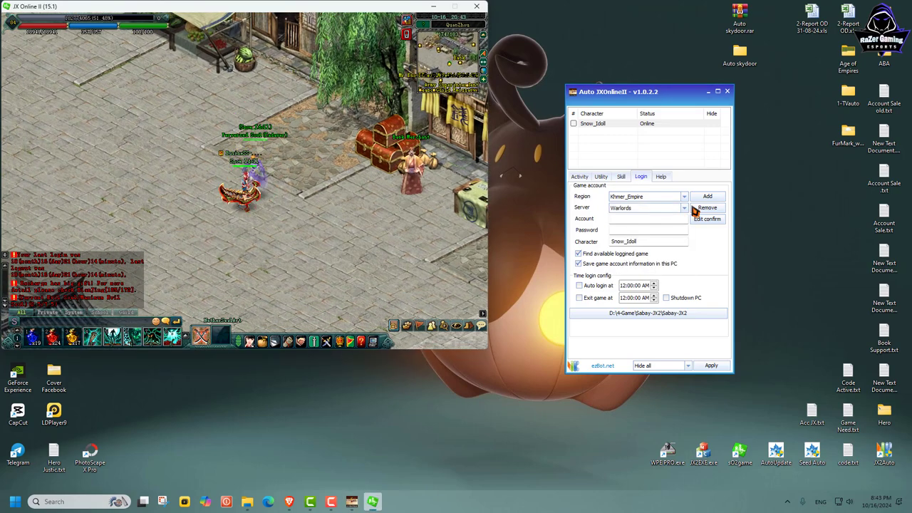
left_click(684, 207)
left_click(627, 255)
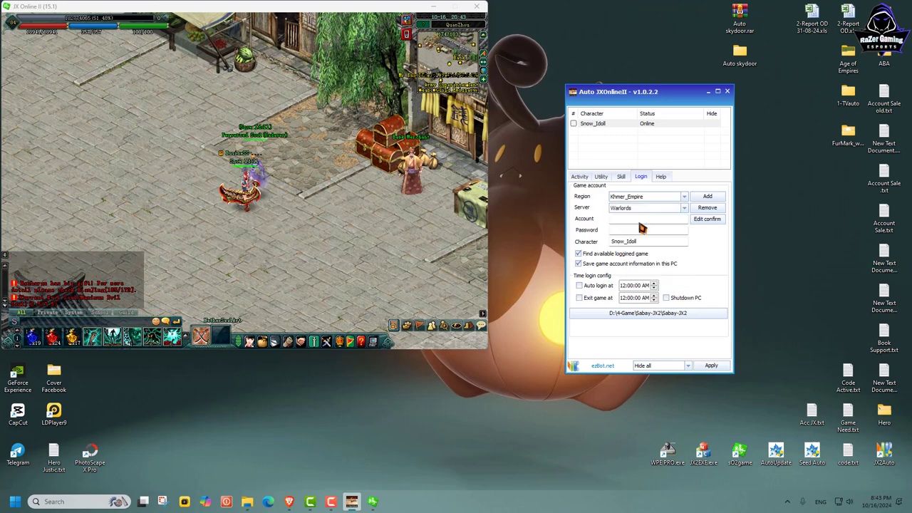
left_click(622, 222)
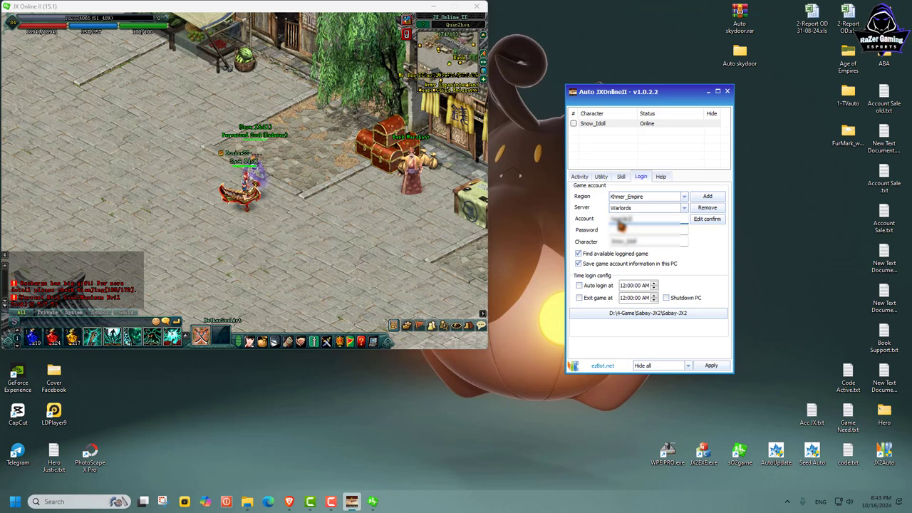
left_click(622, 234)
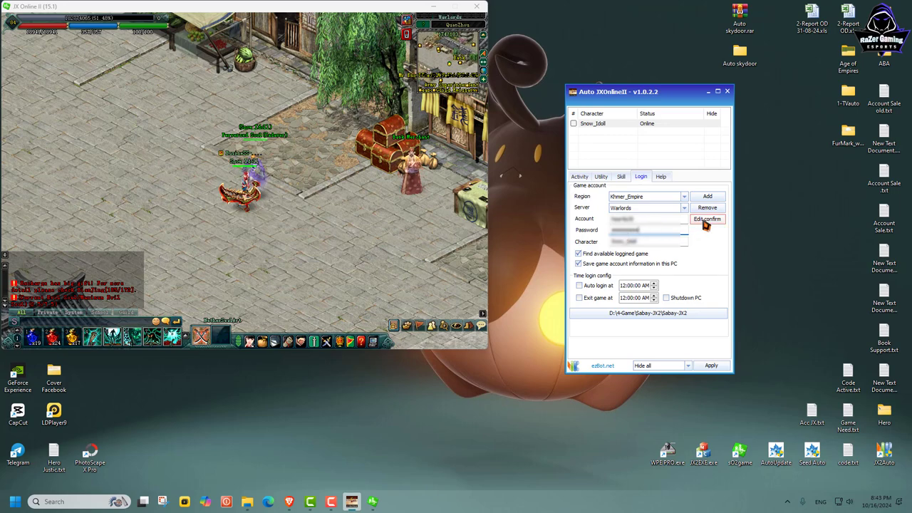
left_click(705, 223)
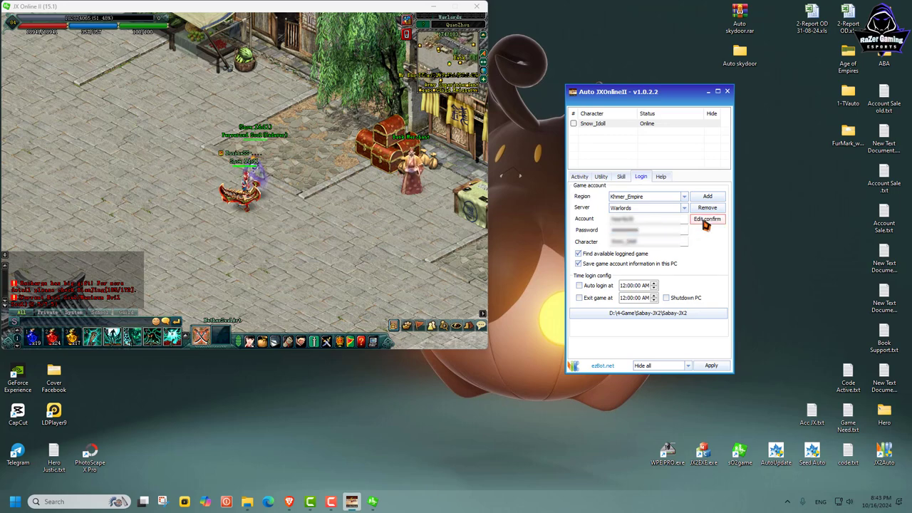
left_click(617, 125)
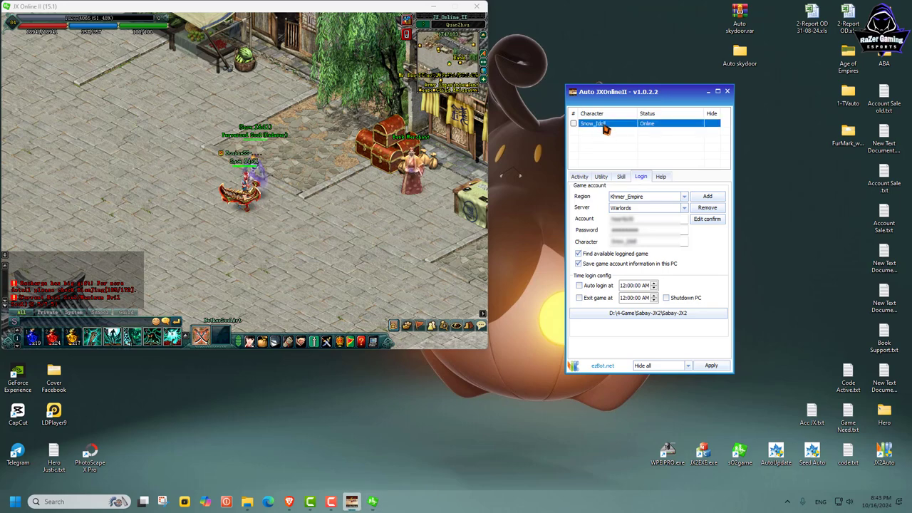
Quit the running game and relaunch it from the sO2game desktop shortcut, continuing to its login screen
left_click(476, 7)
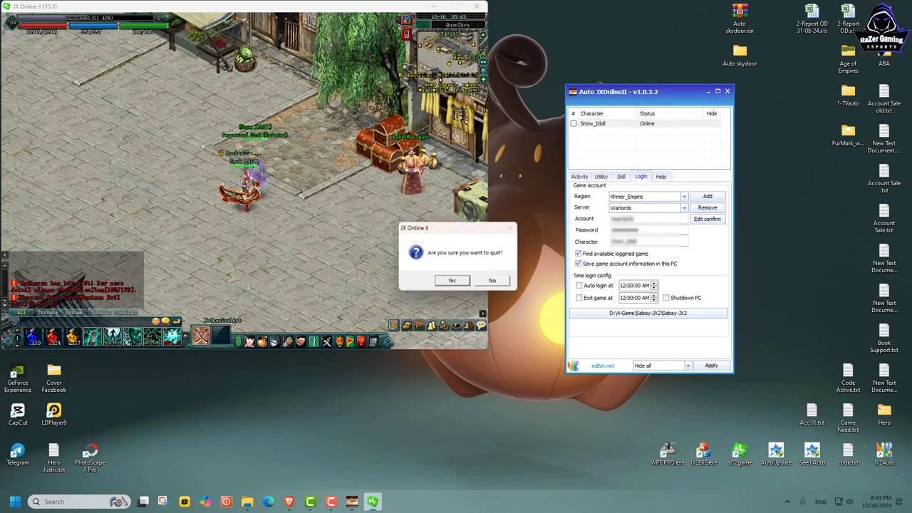
left_click(443, 280)
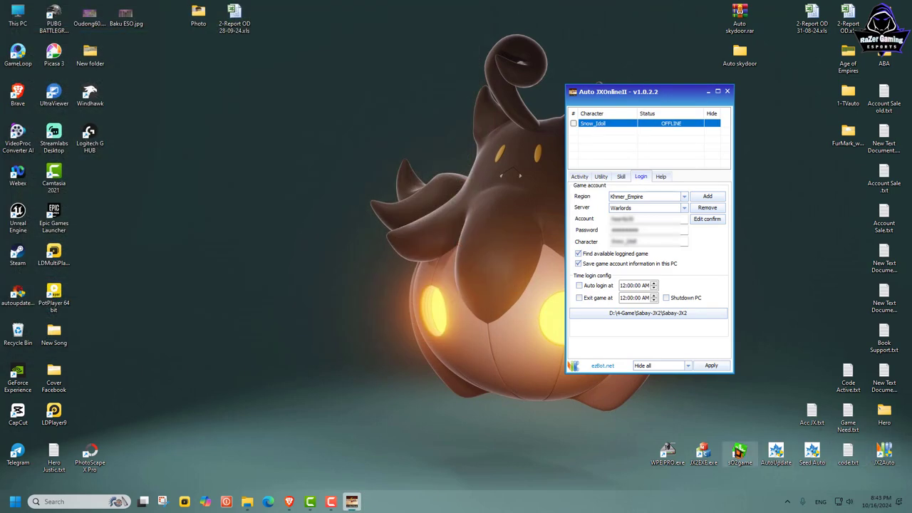
right_click(729, 453)
left_click(773, 309)
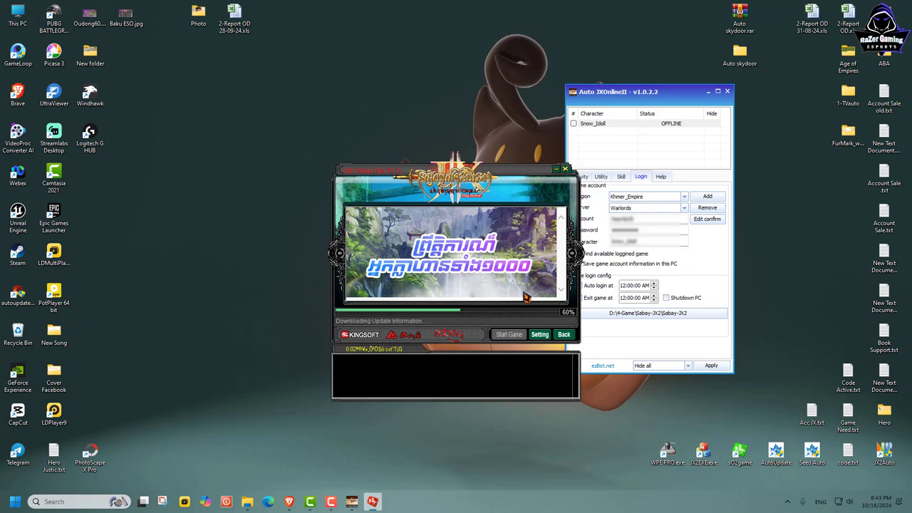
left_click(510, 336)
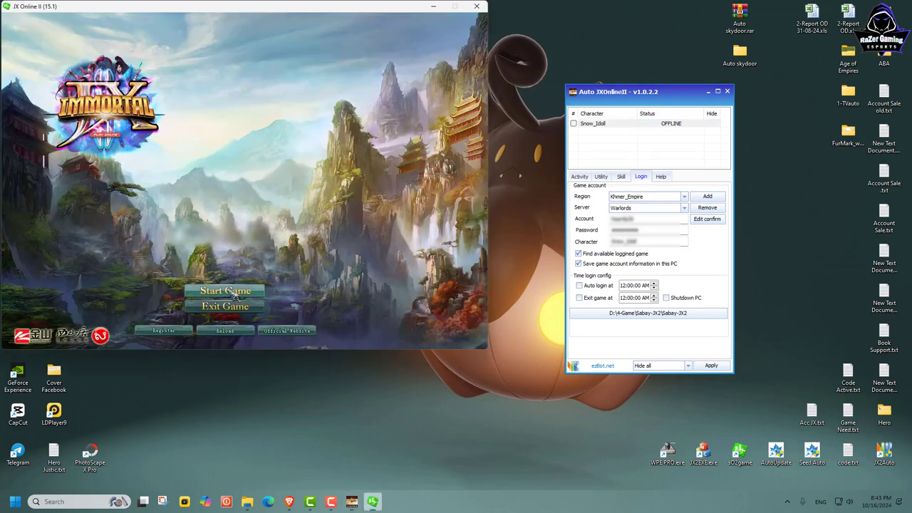
left_click(231, 294)
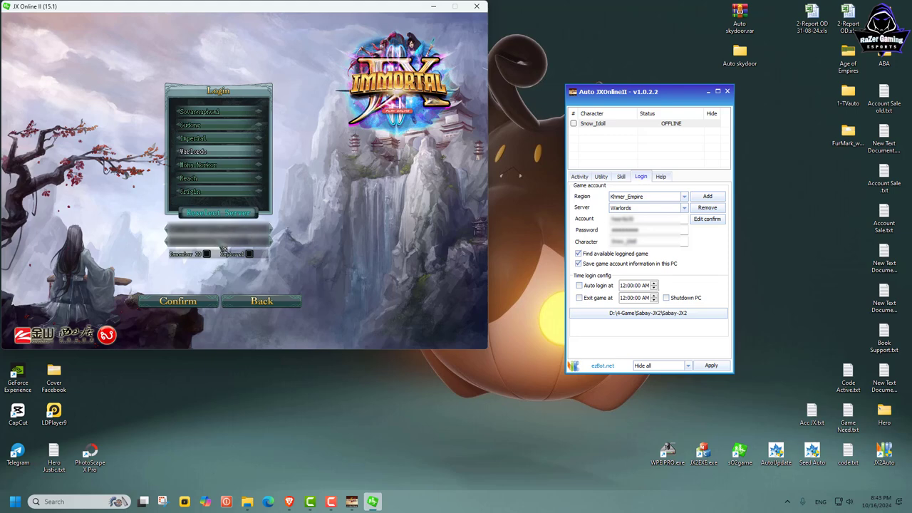
Log in with the second account, enter the game as Twilights and close the Daily guide
key("Return")
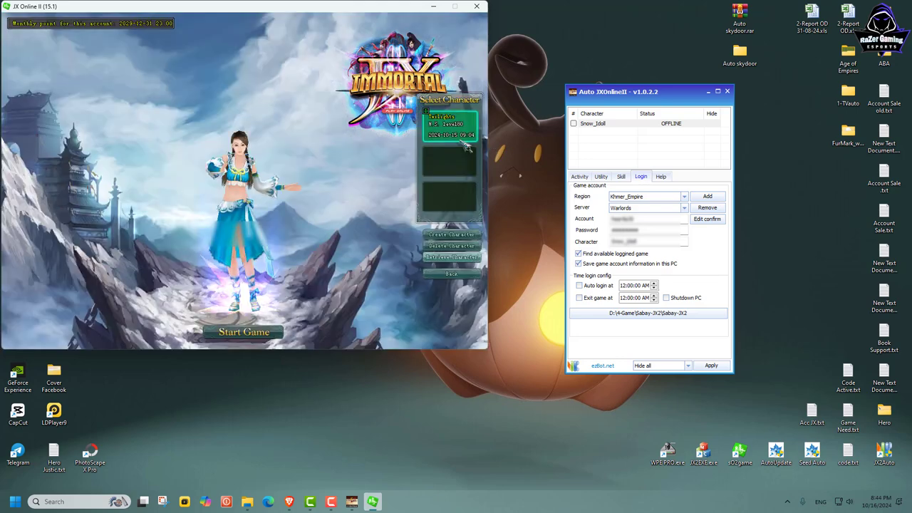
key("Return")
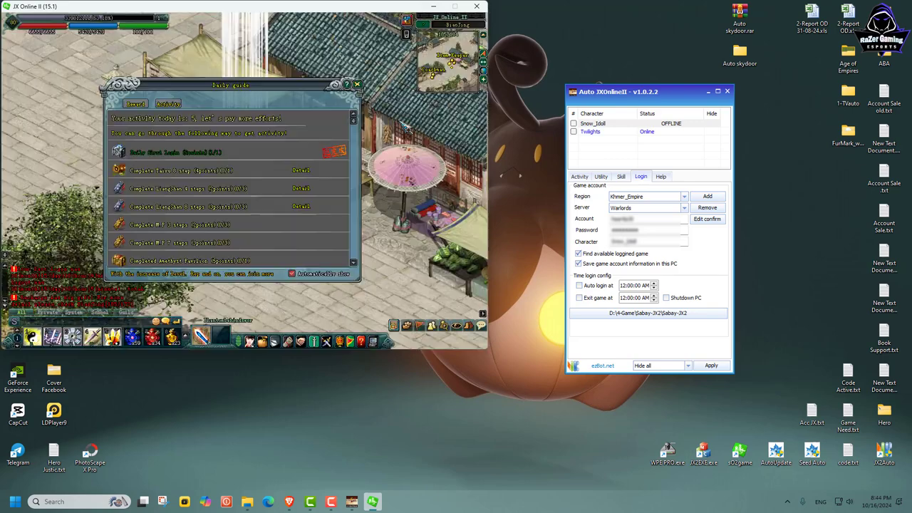
left_click(357, 84)
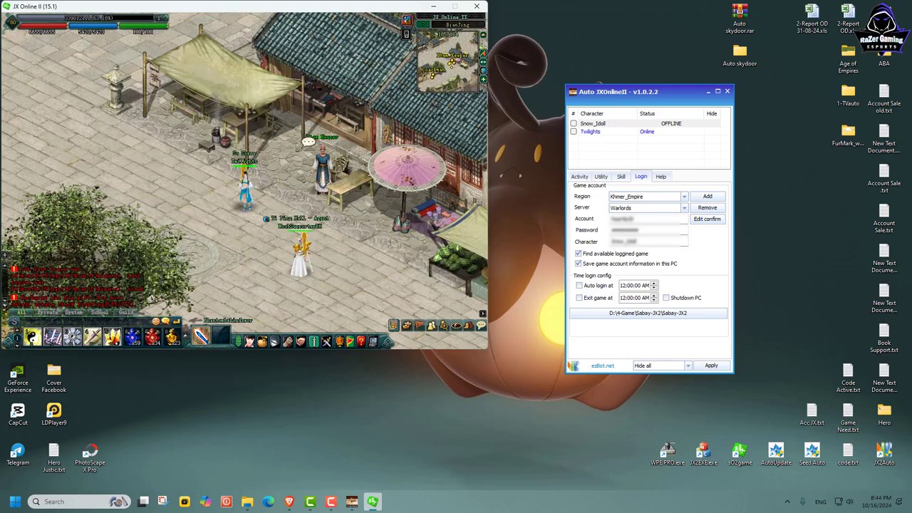
left_click(256, 211)
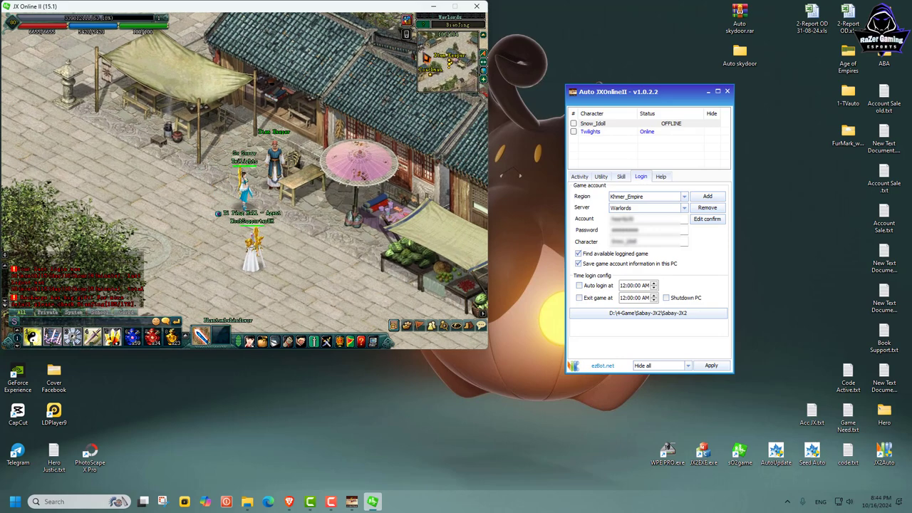
Quit the game session of Twilights and return to the Auto JXOnlineII character list
left_click(476, 7)
left_click(453, 281)
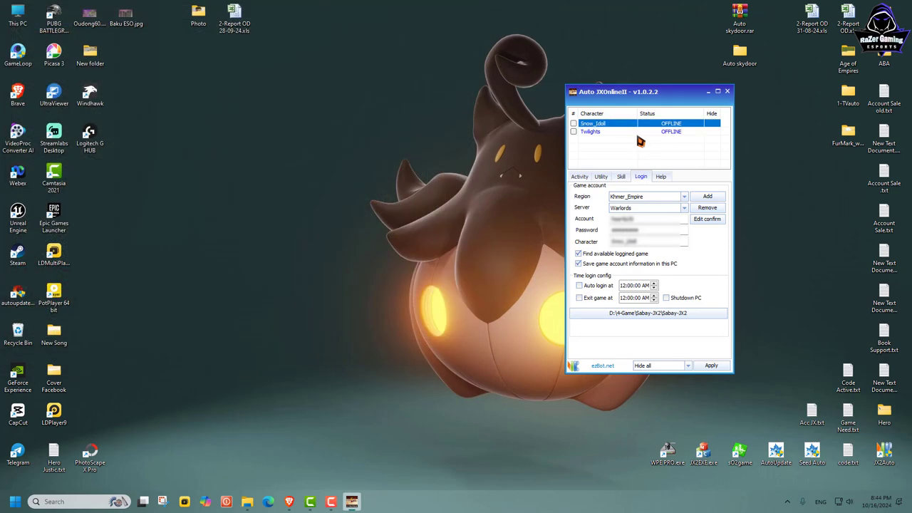
left_click(636, 148)
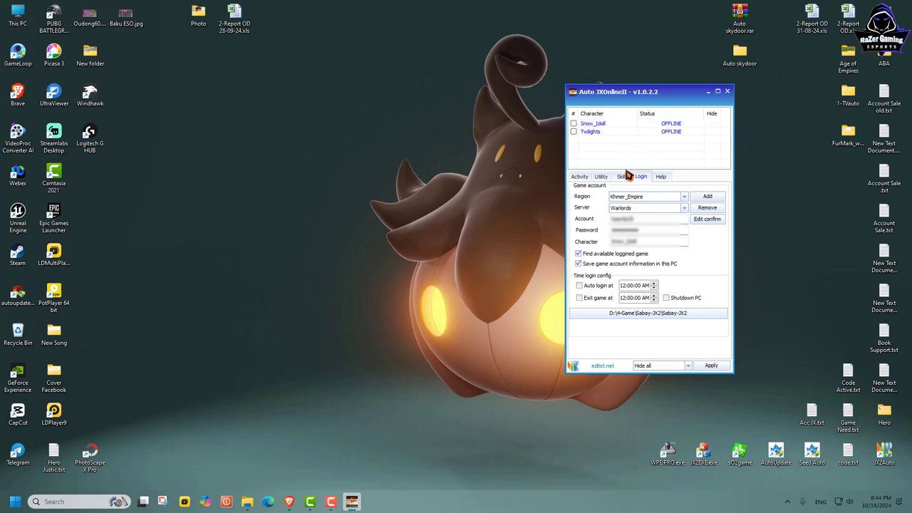
Compare the login details of both characters, enable Snow_Idoll for automatic game login and close the Daily guide
left_click(596, 132)
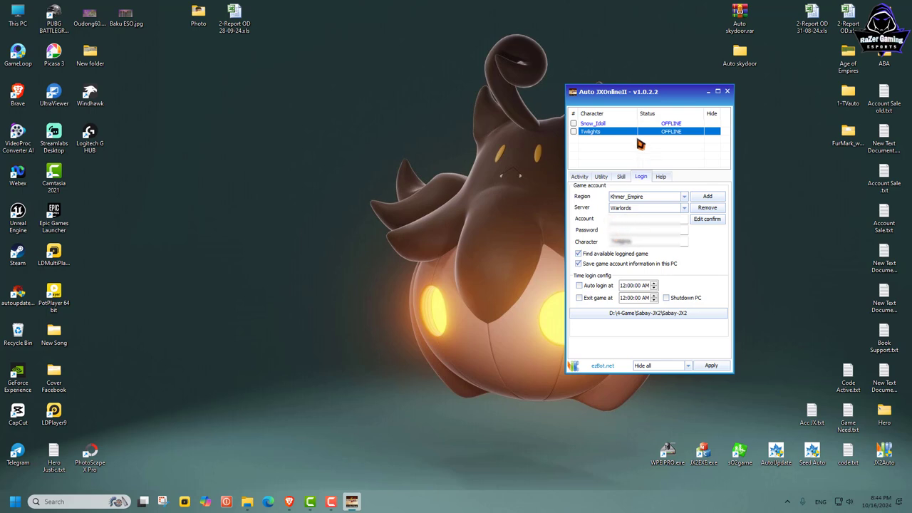
left_click(610, 124)
left_click(608, 133)
left_click(583, 125)
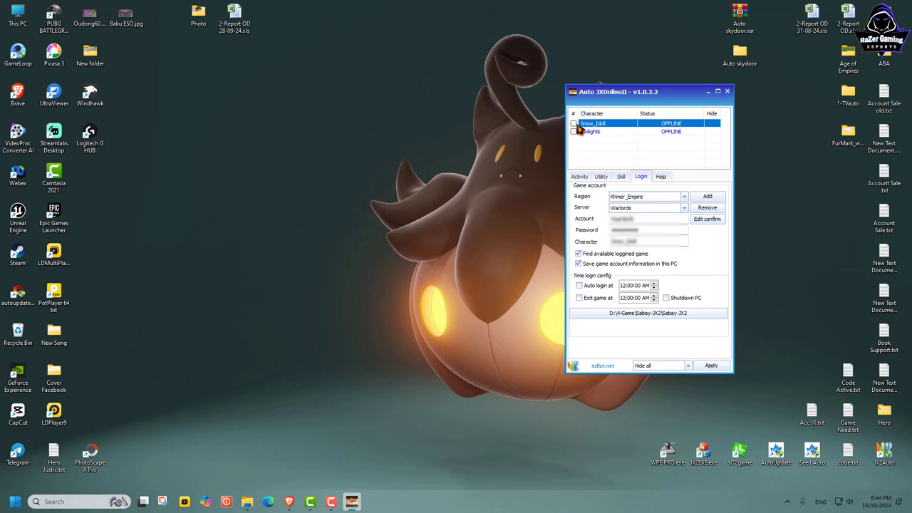
left_click(574, 124)
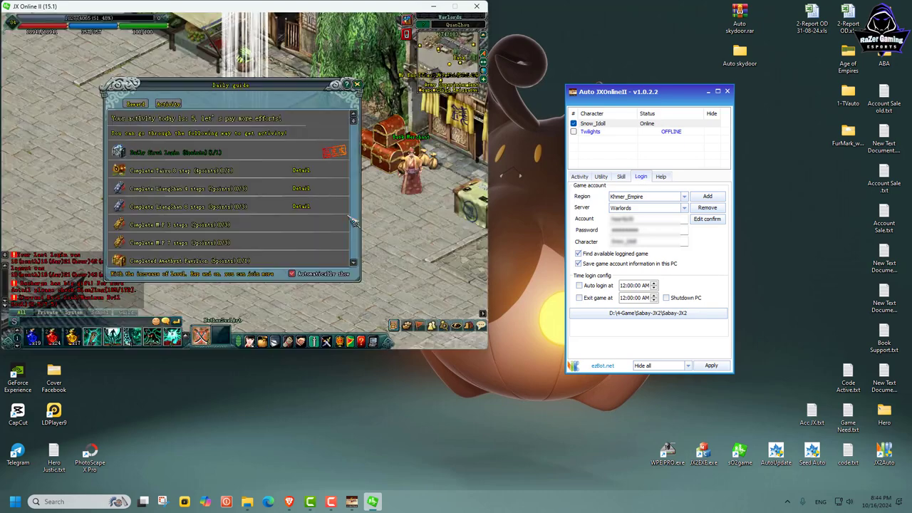
left_click(357, 84)
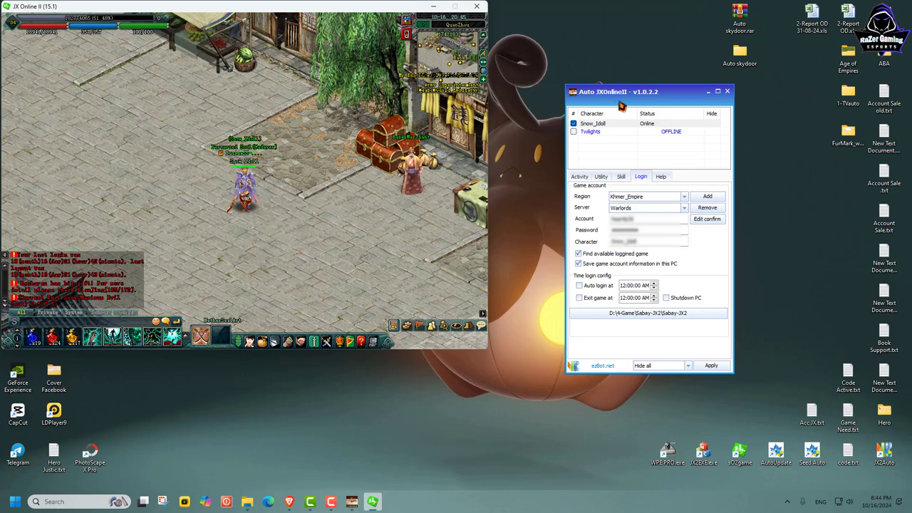
Move the Auto JXOnlineII window slightly farther from the game window and select Snow_Idoll in its character list
left_click_drag(618, 93, 645, 90)
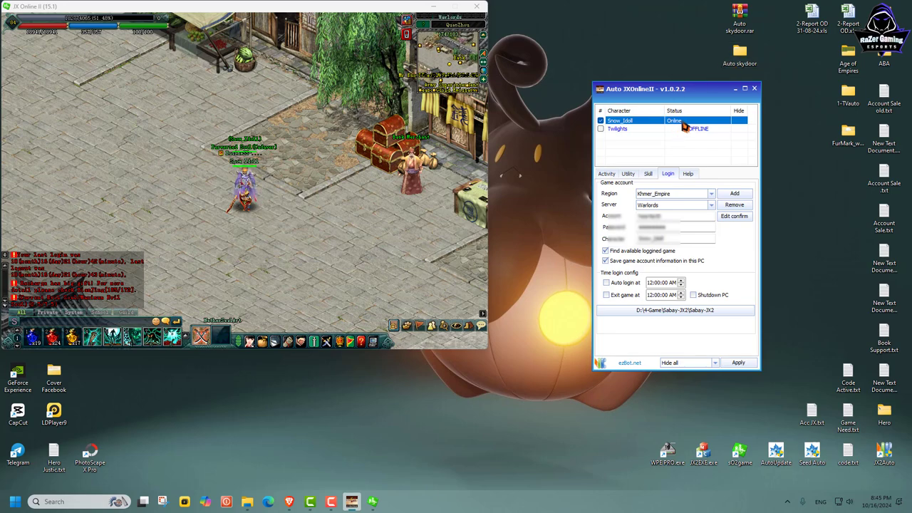
left_click_drag(739, 56, 702, 57)
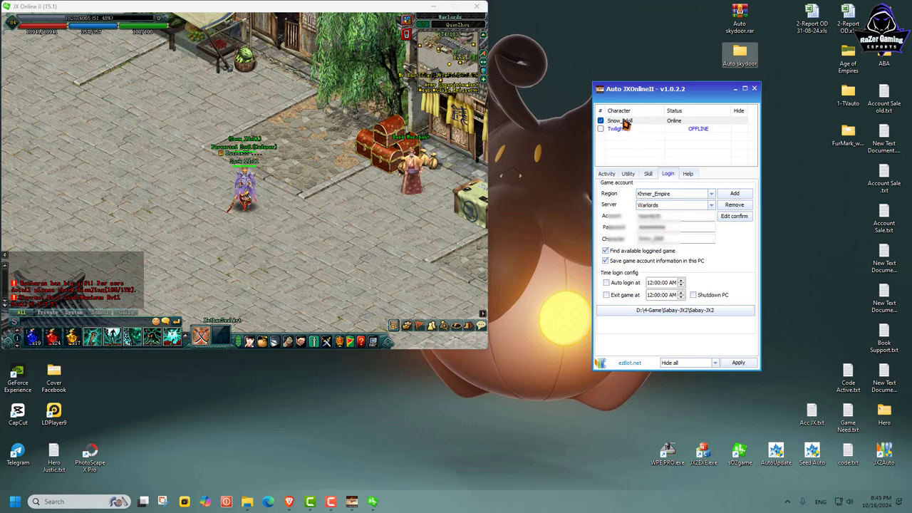
left_click(200, 211)
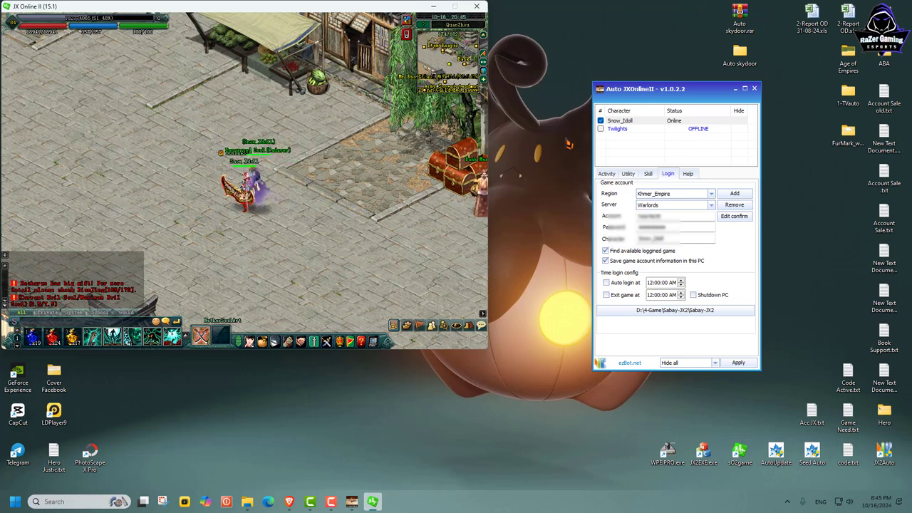
left_click(639, 132)
left_click(639, 122)
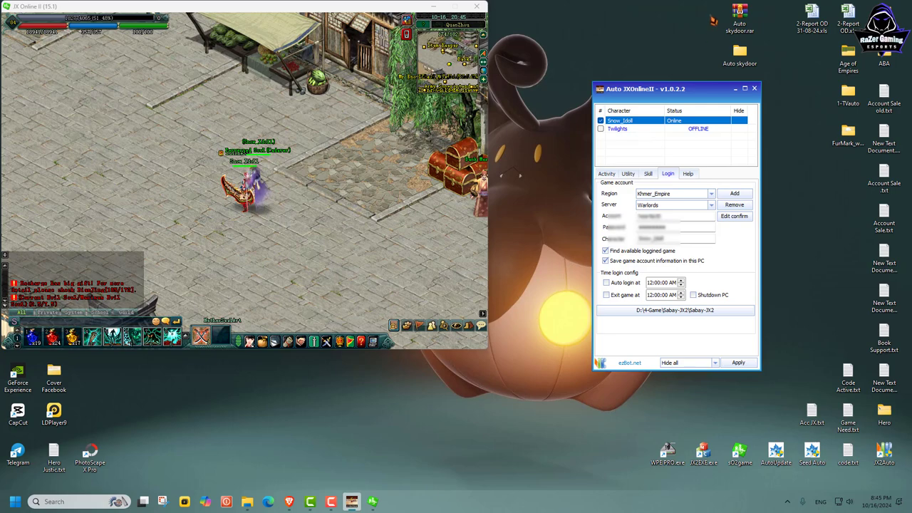
Move Auto skydoor.rar away from its extracted folder on the desktop and disable automation for Snow_Idoll
left_click_drag(737, 18, 648, 44)
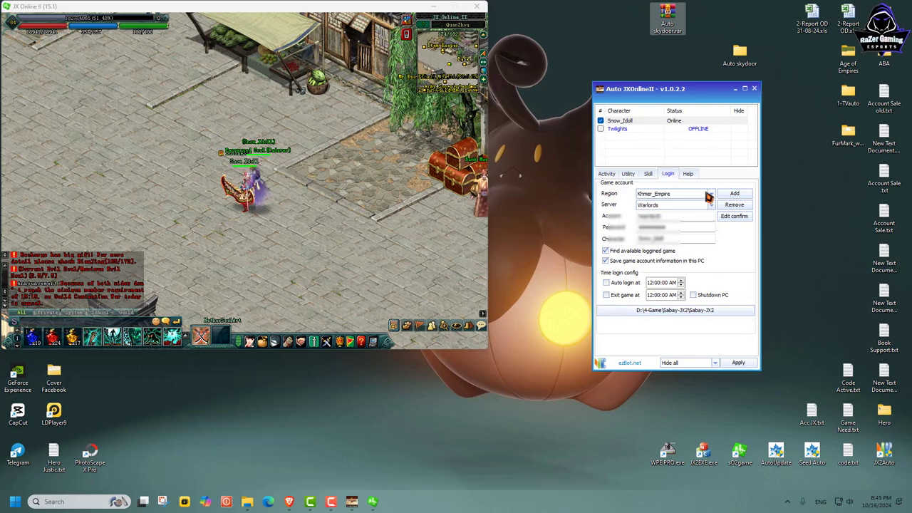
left_click(606, 122)
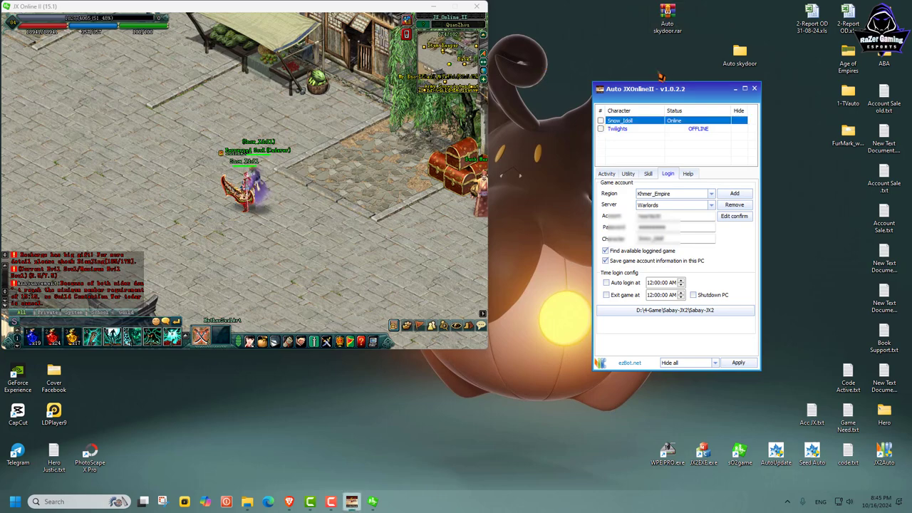
left_click(887, 455)
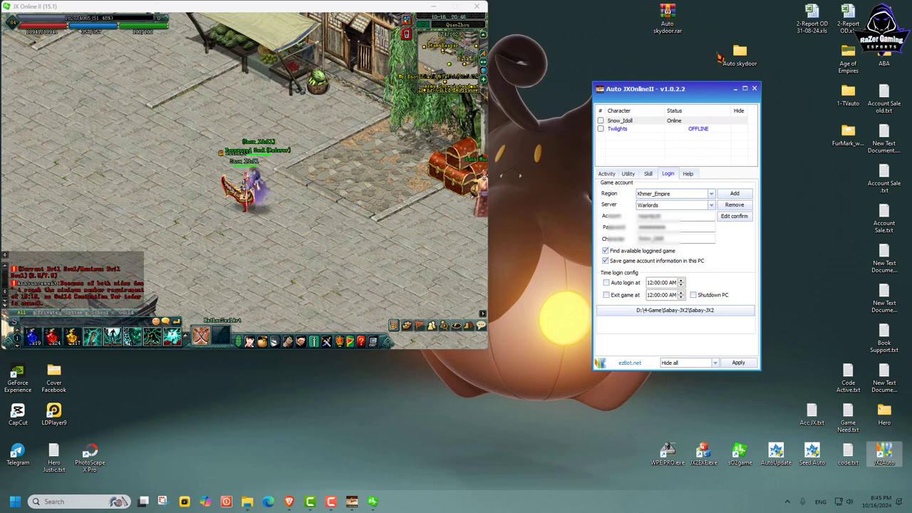
left_click_drag(667, 26, 630, 26)
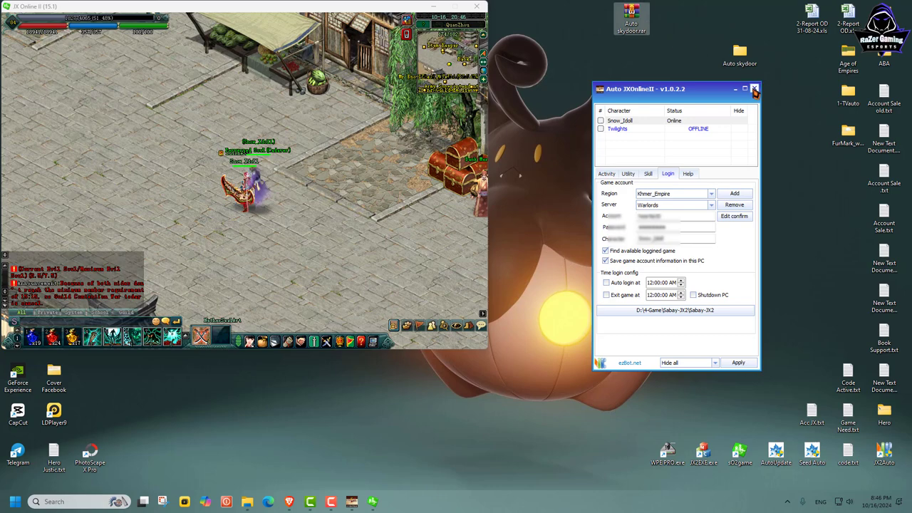
Quit the JX Online II game session of Snow_Idoll and close Auto JXOnlineII
left_click(477, 6)
left_click(453, 279)
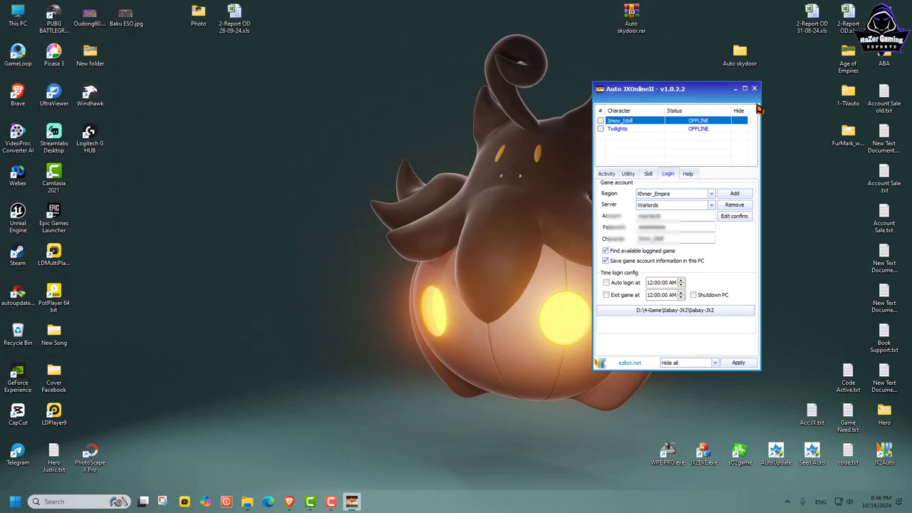
left_click(754, 88)
Delete the Auto skydoor folder from the desktop and extract Auto skydoor.rar there again
right_click(740, 56)
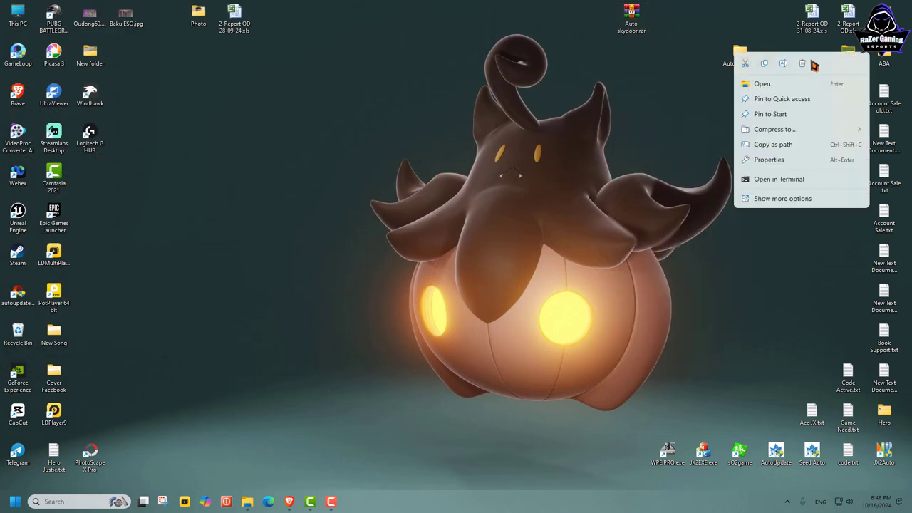
left_click(808, 68)
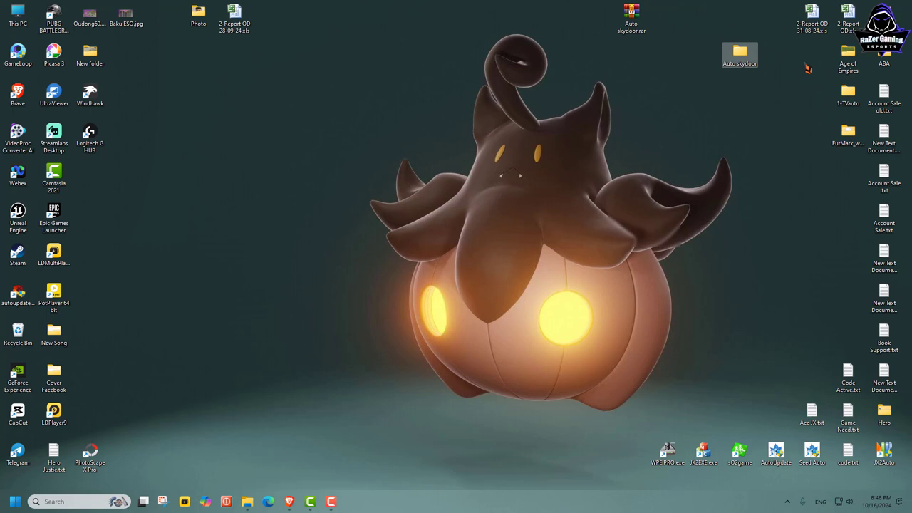
right_click(629, 24)
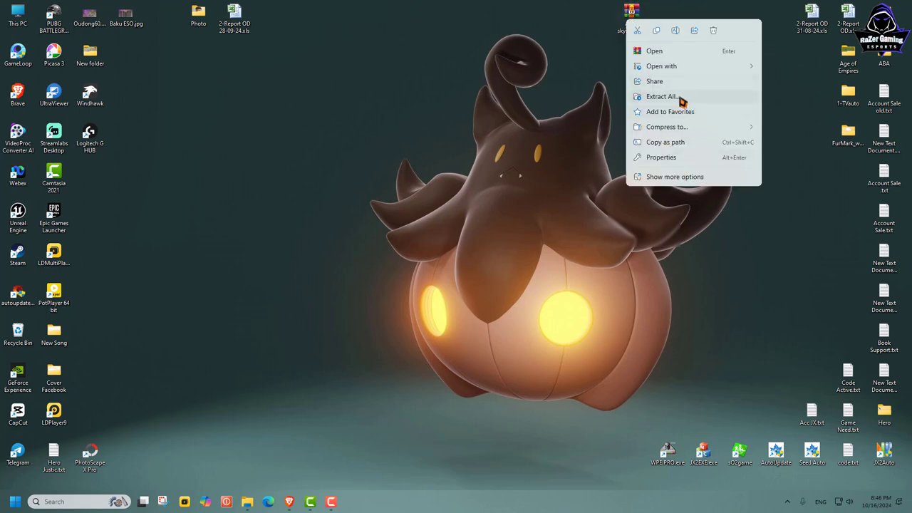
left_click(684, 177)
left_click(675, 80)
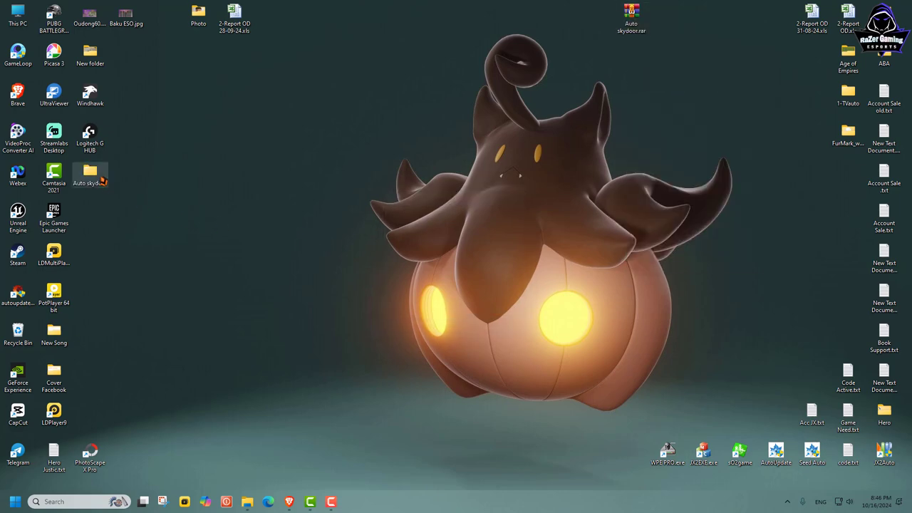
Launch JX2Auto.exe from the nested Auto skydoor folder and close the folder window
double_click(99, 179)
double_click(201, 90)
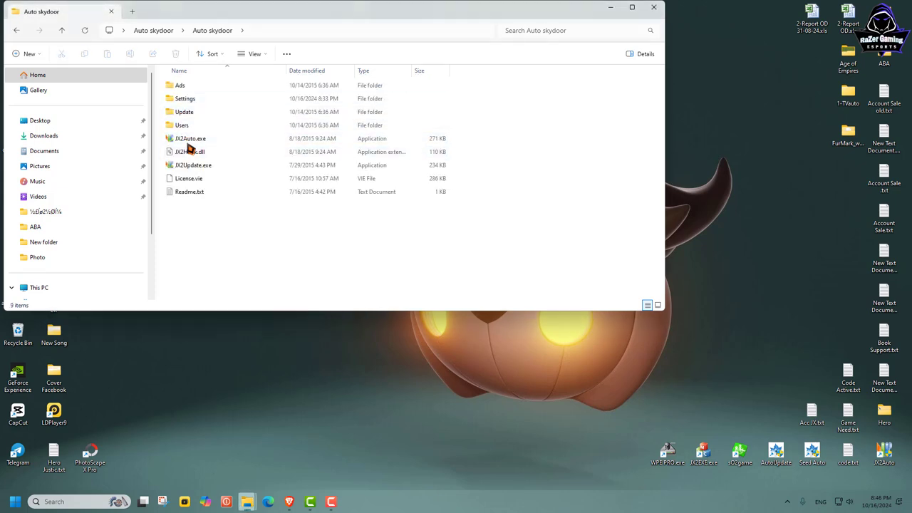
right_click(187, 141)
left_click(228, 205)
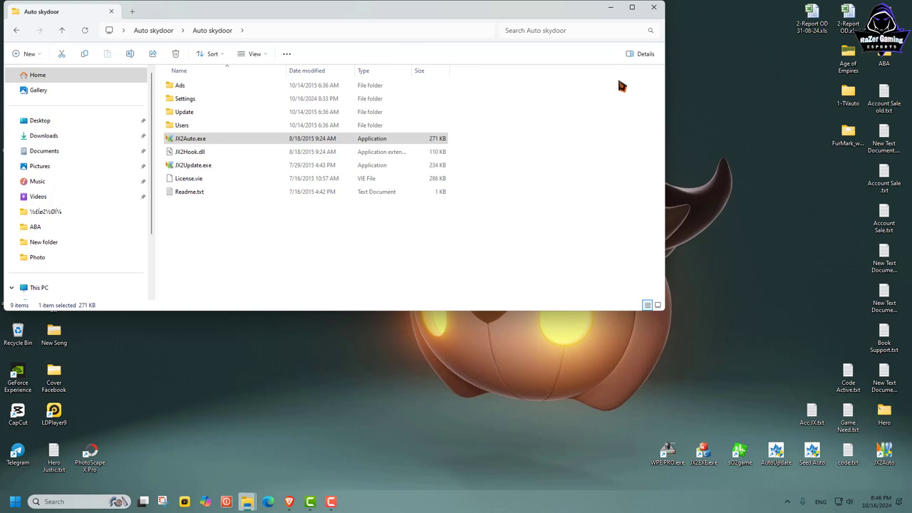
left_click(653, 8)
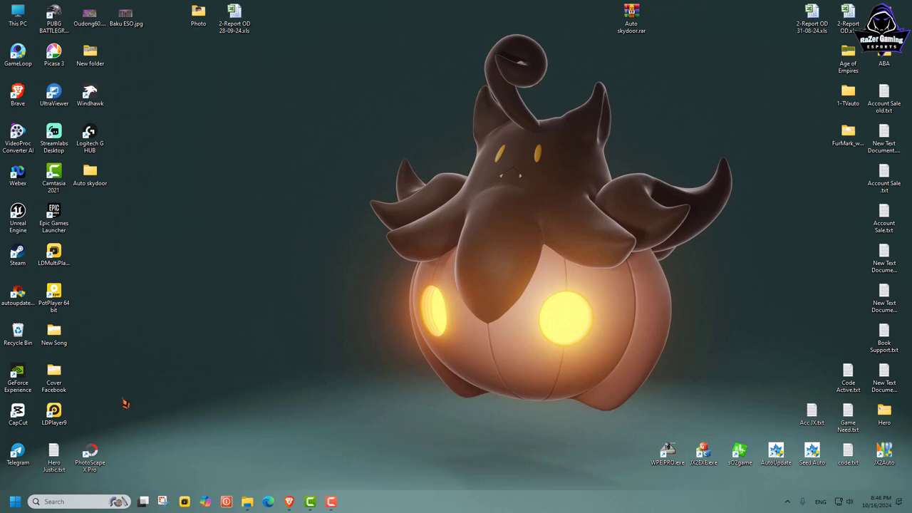
left_click(14, 501)
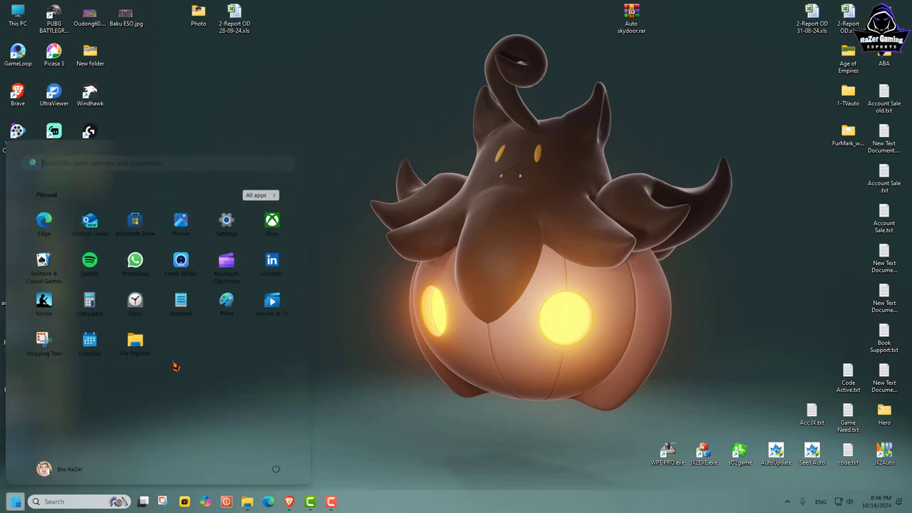
left_click(903, 504)
left_click(553, 302)
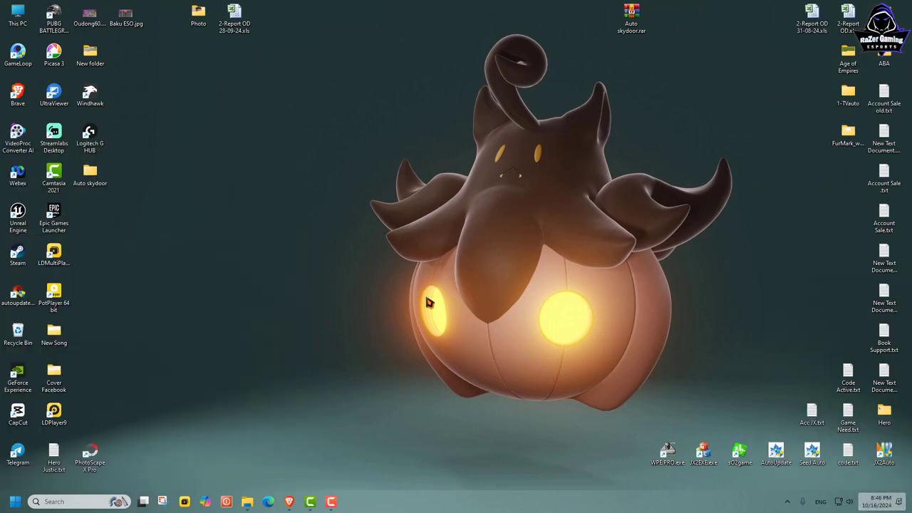
Open the properties of This PC to check the Windows edition and version, and close them
right_click(23, 27)
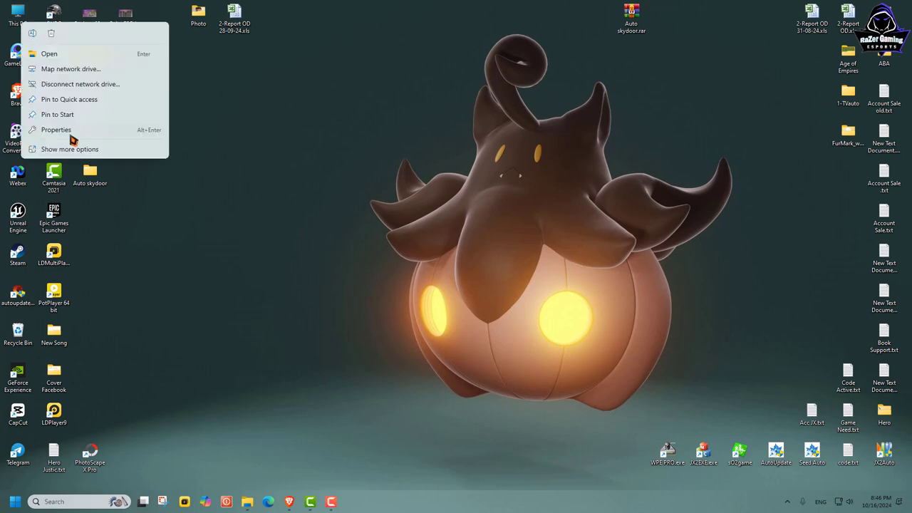
left_click(71, 146)
left_click(75, 138)
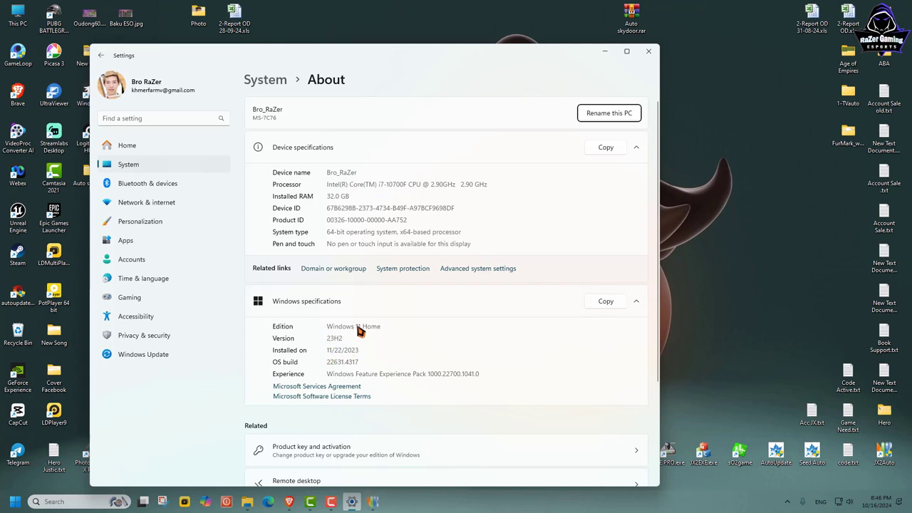
left_click(648, 51)
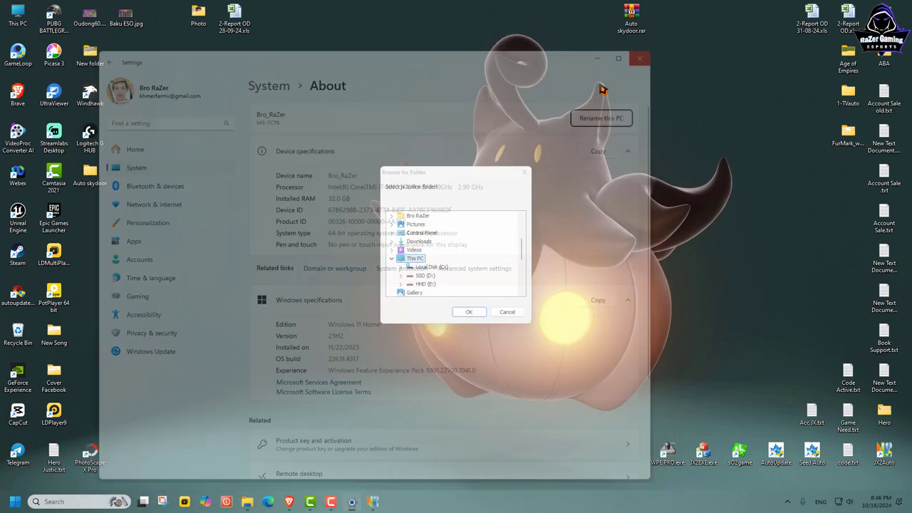
Cancel the selection of the jx2online folder
left_click(506, 311)
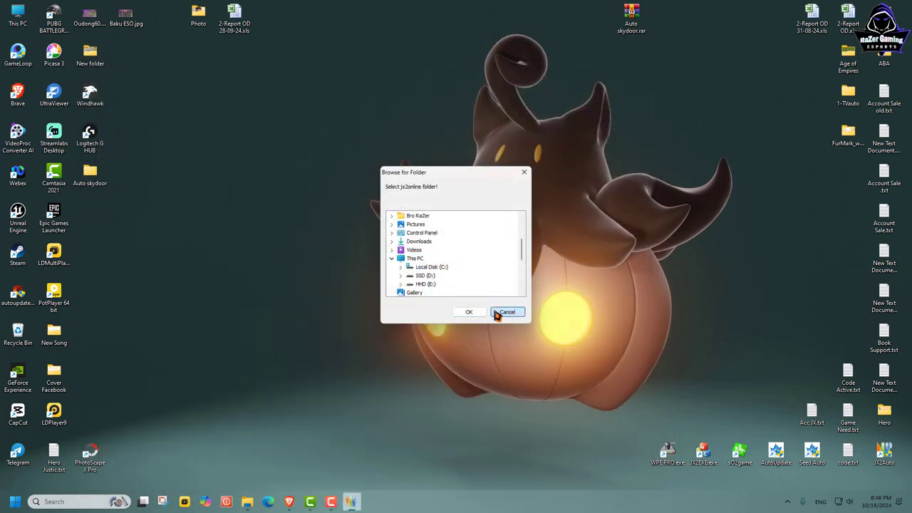
left_click(535, 106)
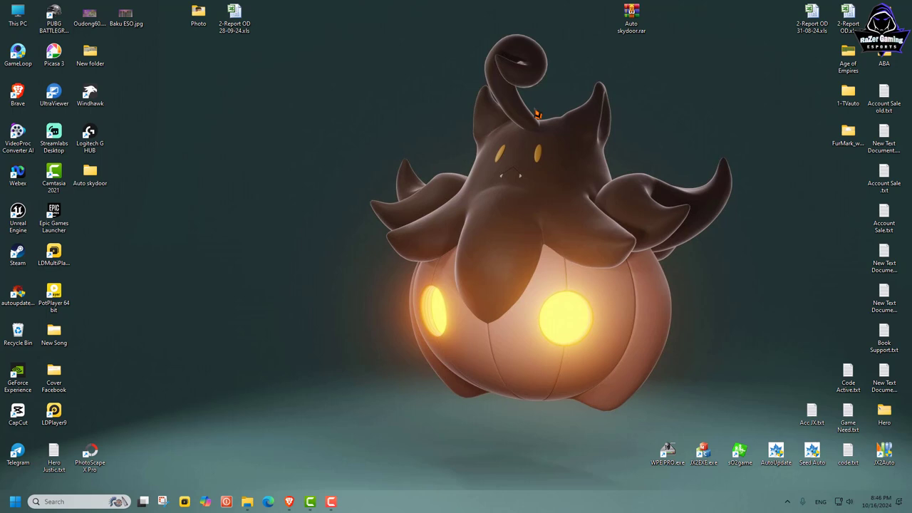